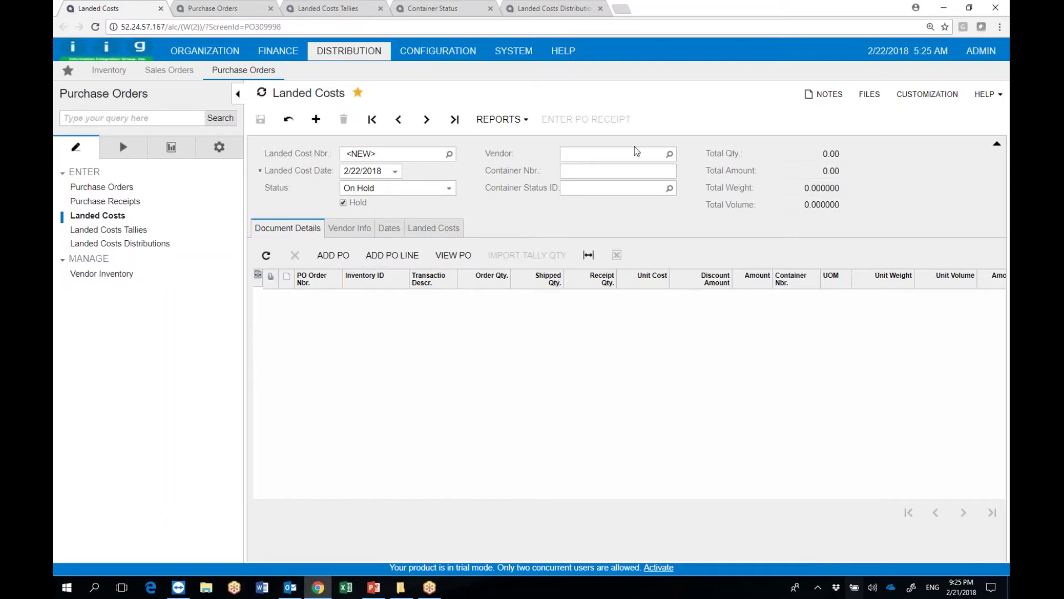
pyautogui.click(618, 170)
pyautogui.write('203023-0023')
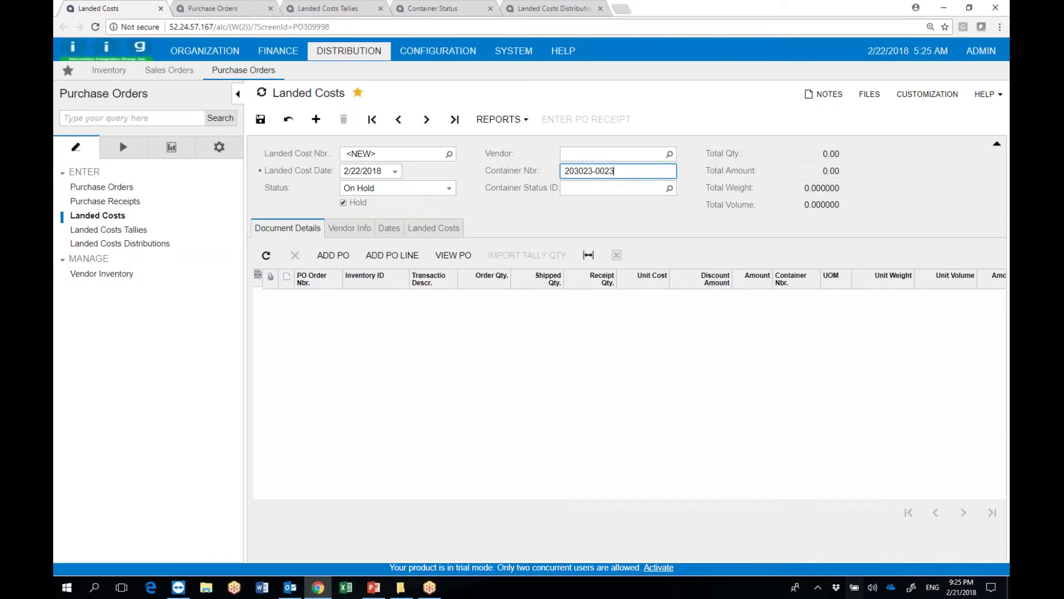
pyautogui.press('Tab')
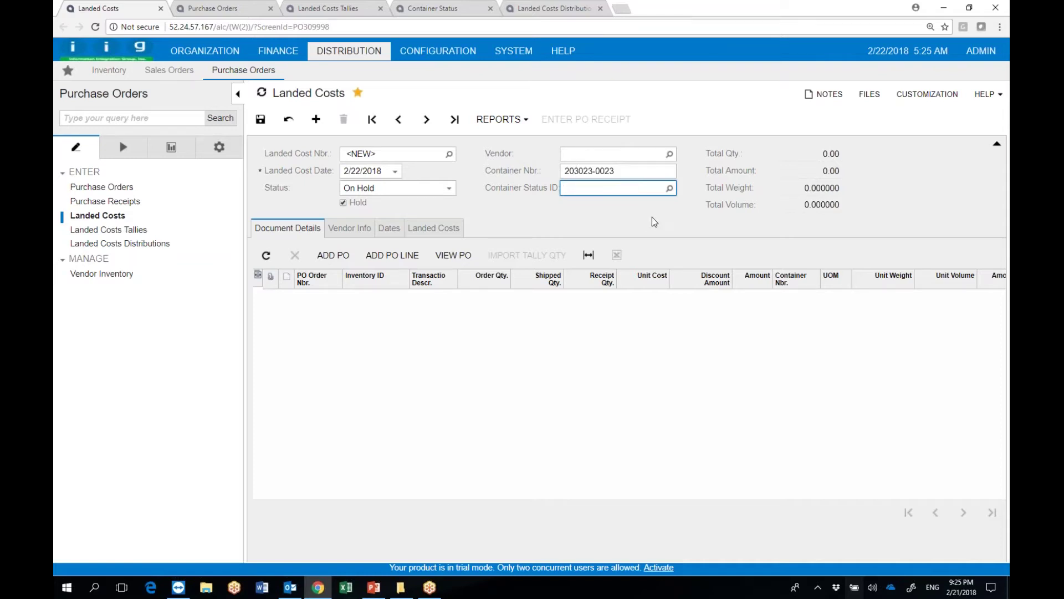
pyautogui.click(670, 188)
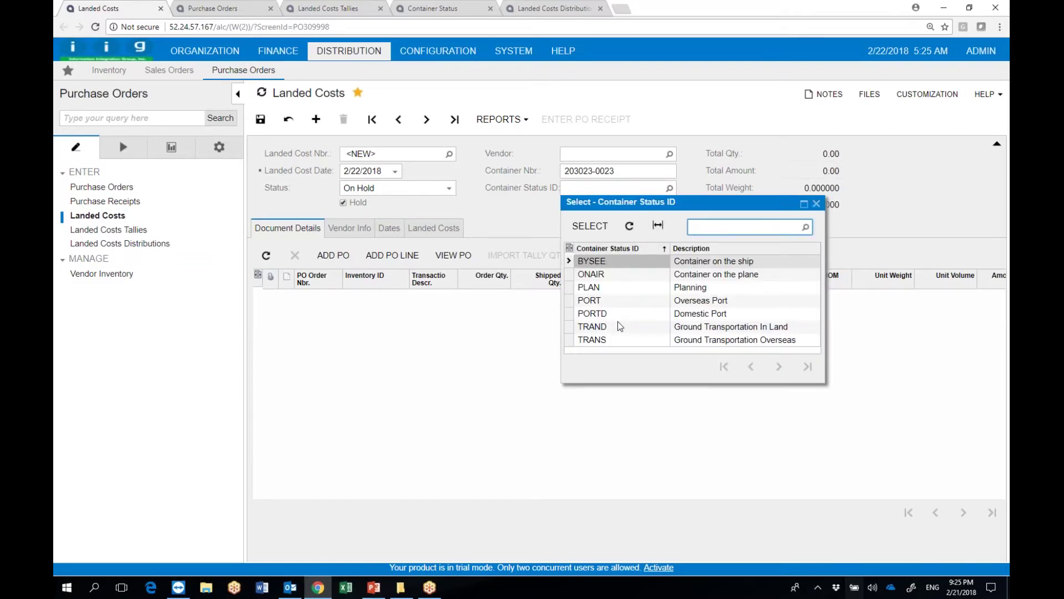
pyautogui.click(615, 289)
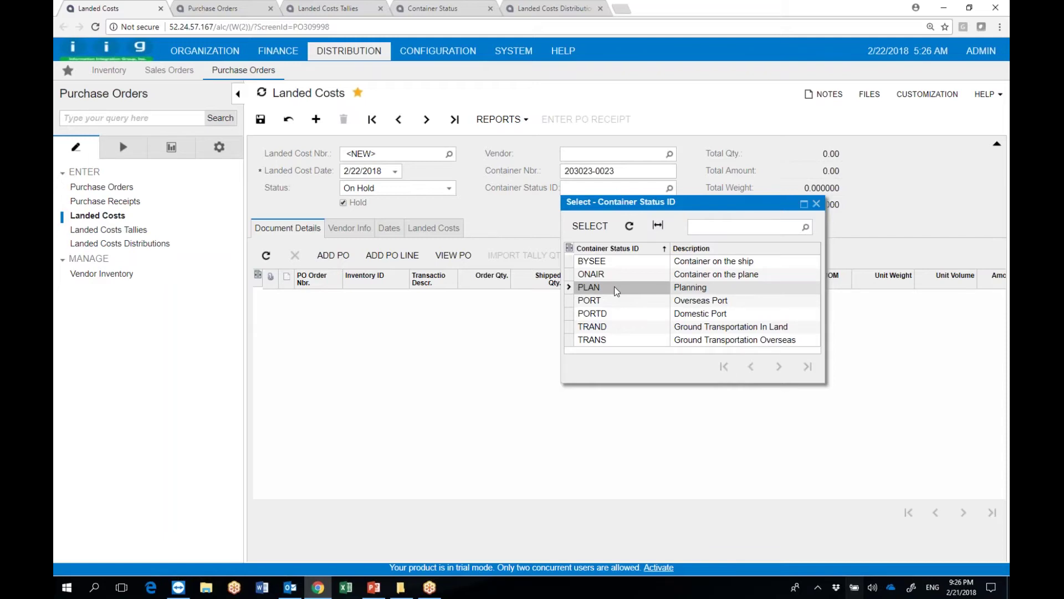
pyautogui.click(613, 275)
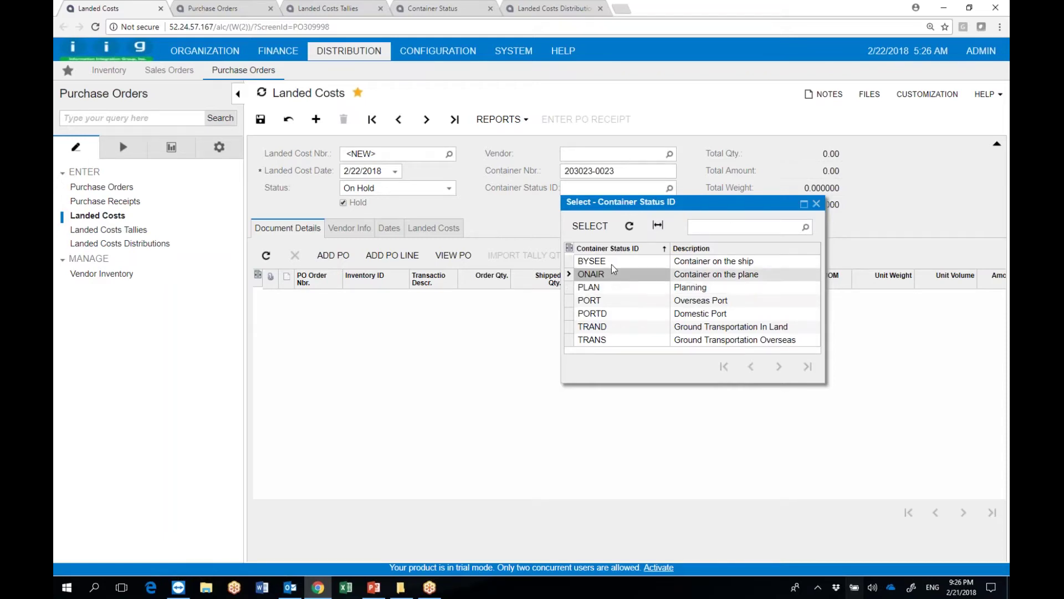
pyautogui.click(618, 292)
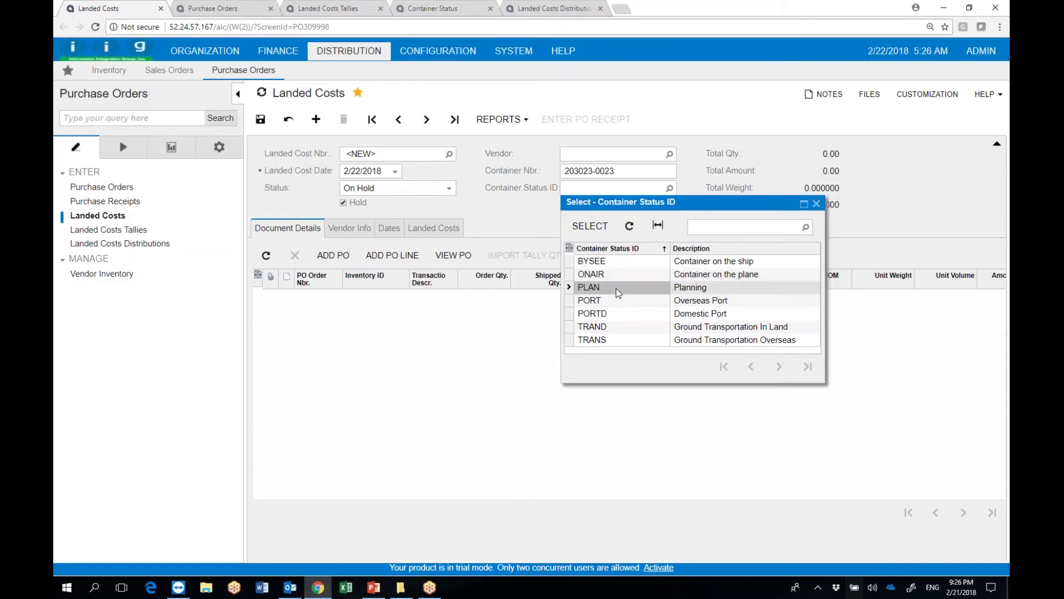
pyautogui.doubleClick(618, 292)
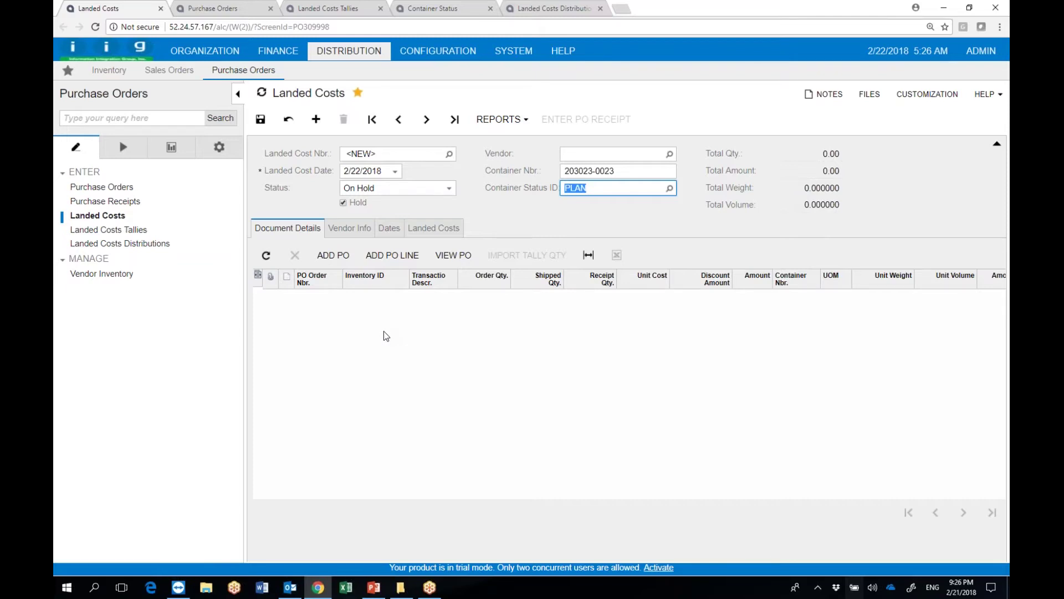
# Set the expected departure date to 2/22/2018 and the actual departure date to 2/23/2018
pyautogui.click(388, 231)
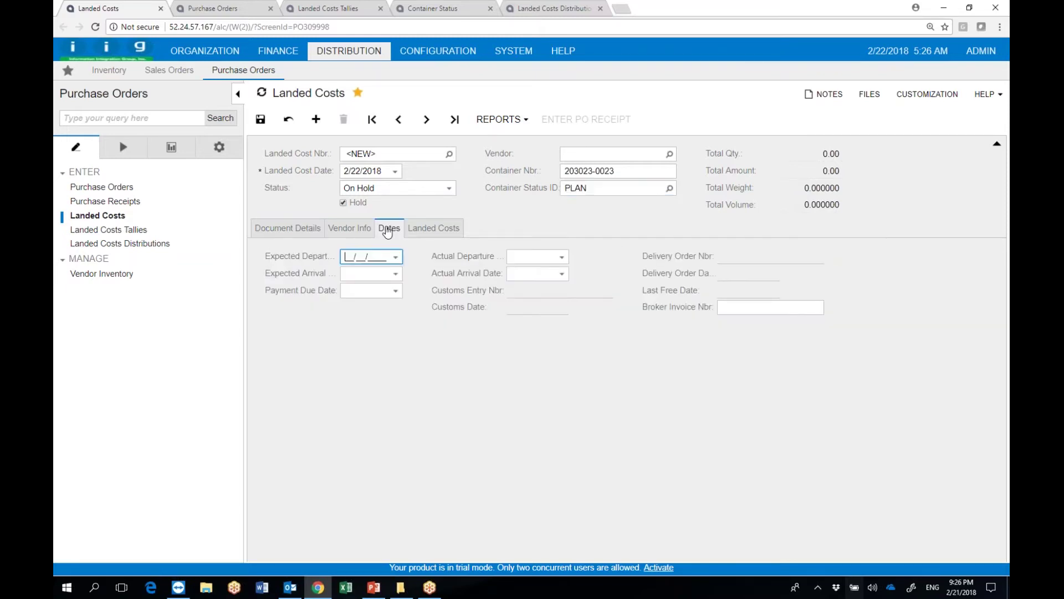
pyautogui.click(395, 257)
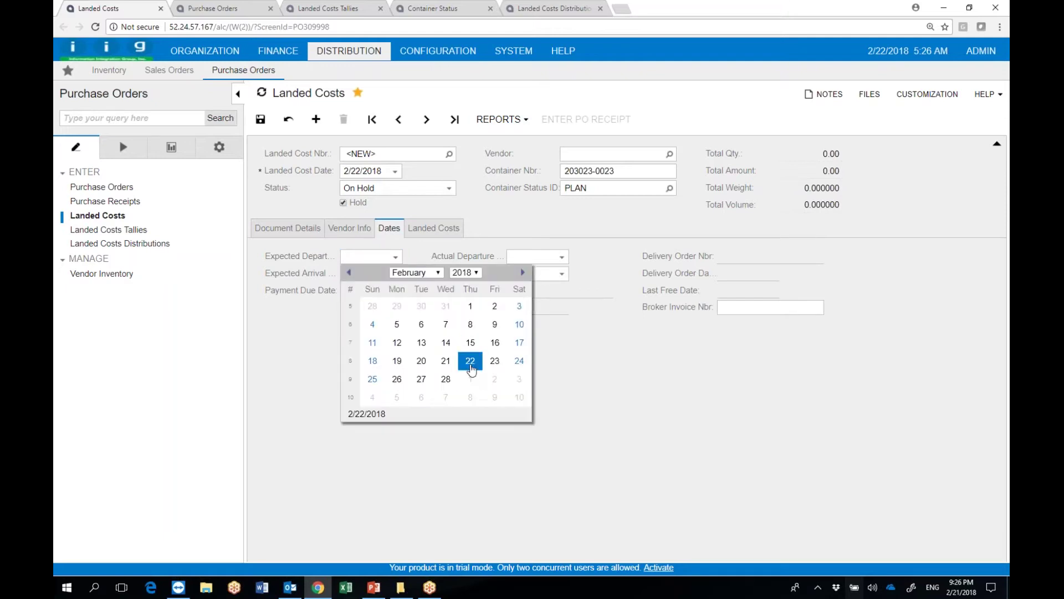
pyautogui.click(471, 366)
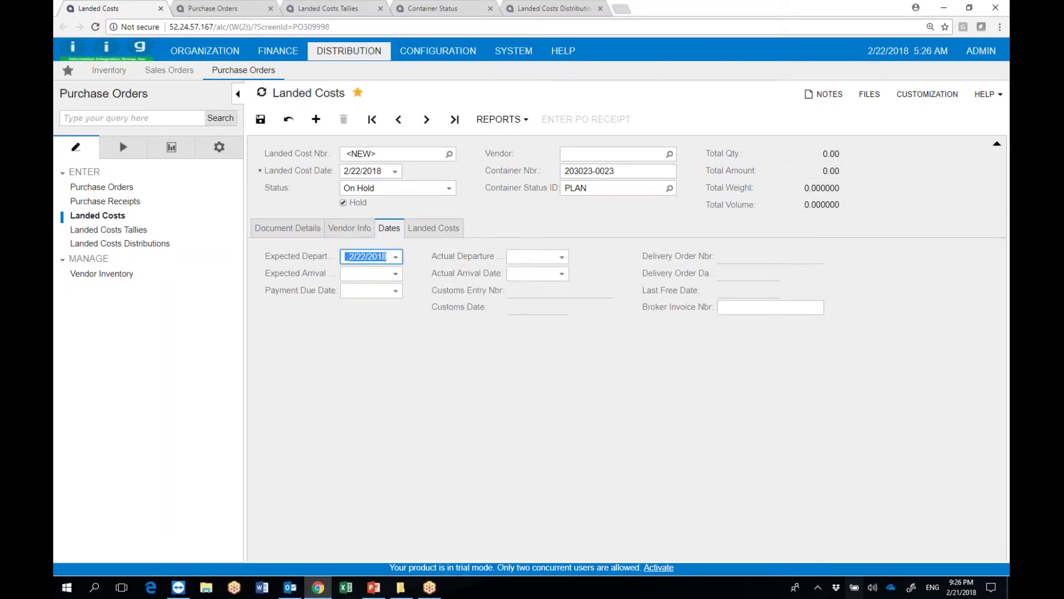
pyautogui.click(561, 257)
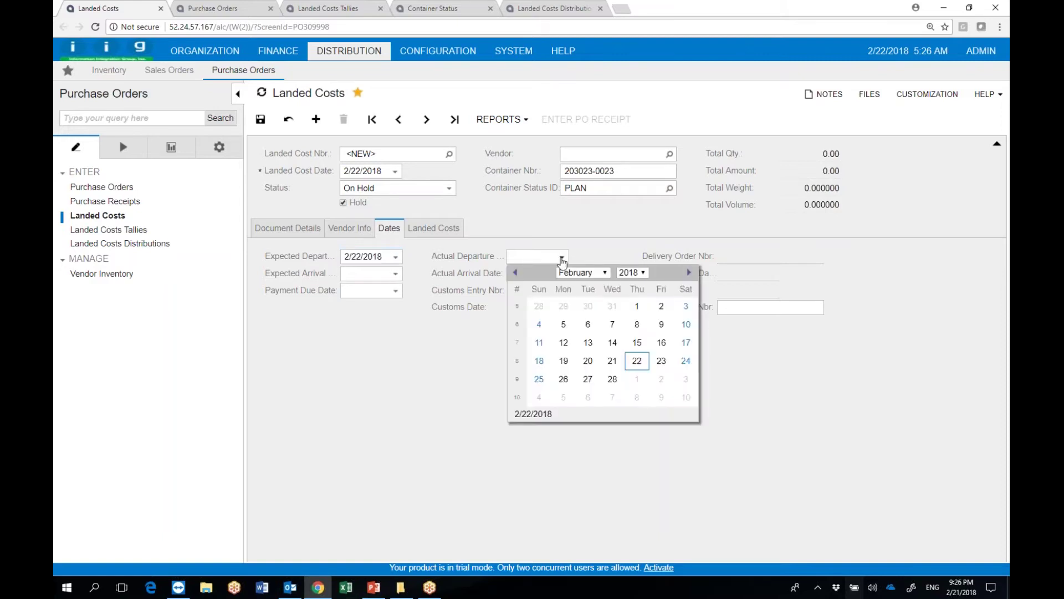
pyautogui.click(661, 361)
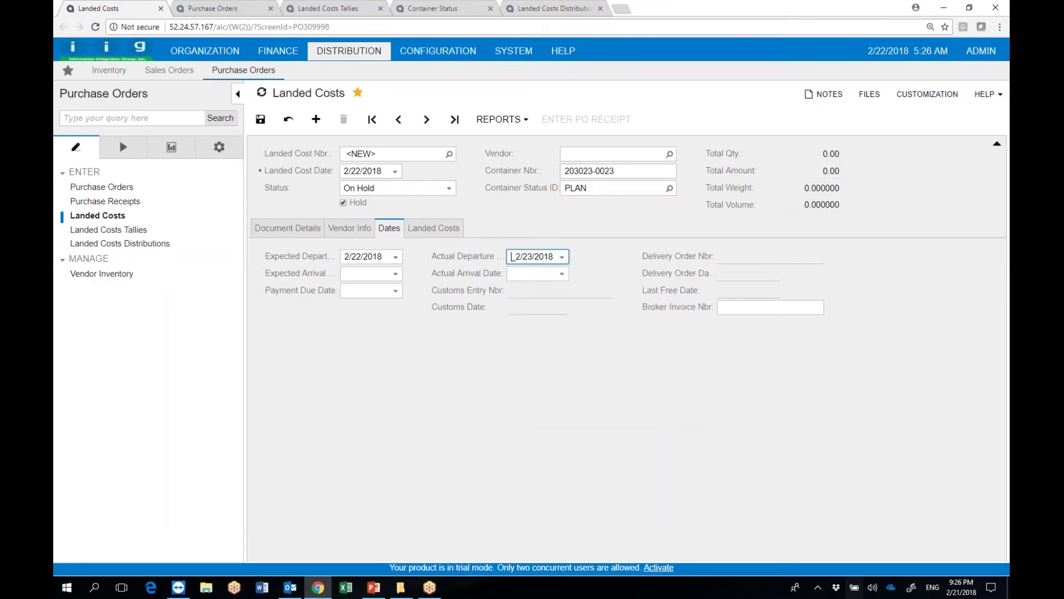
# Set the expected arrival date of the landed cost document to 3/20/2018
pyautogui.click(395, 274)
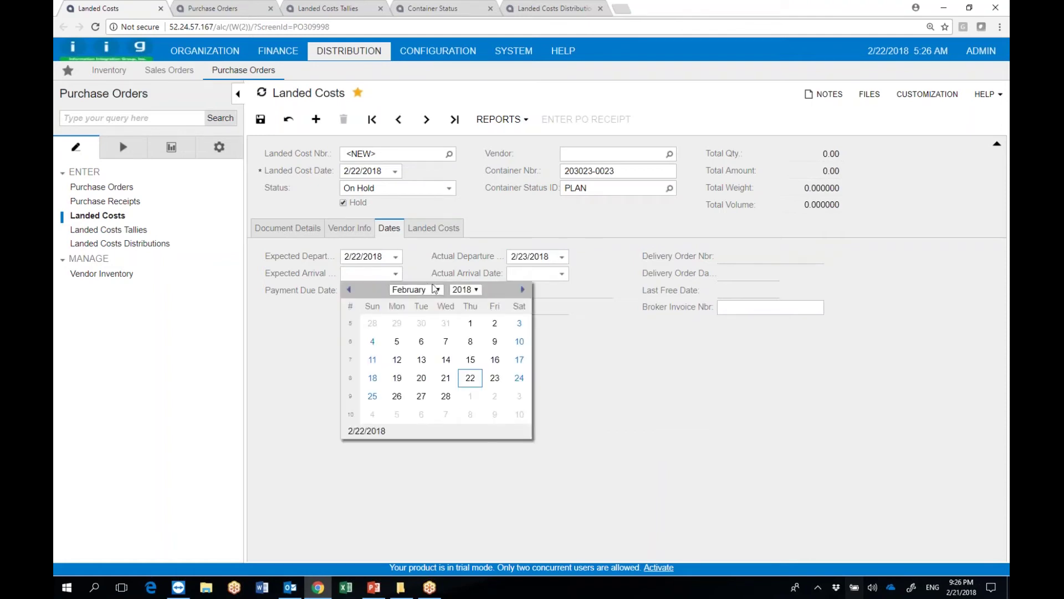
pyautogui.click(437, 289)
pyautogui.click(436, 347)
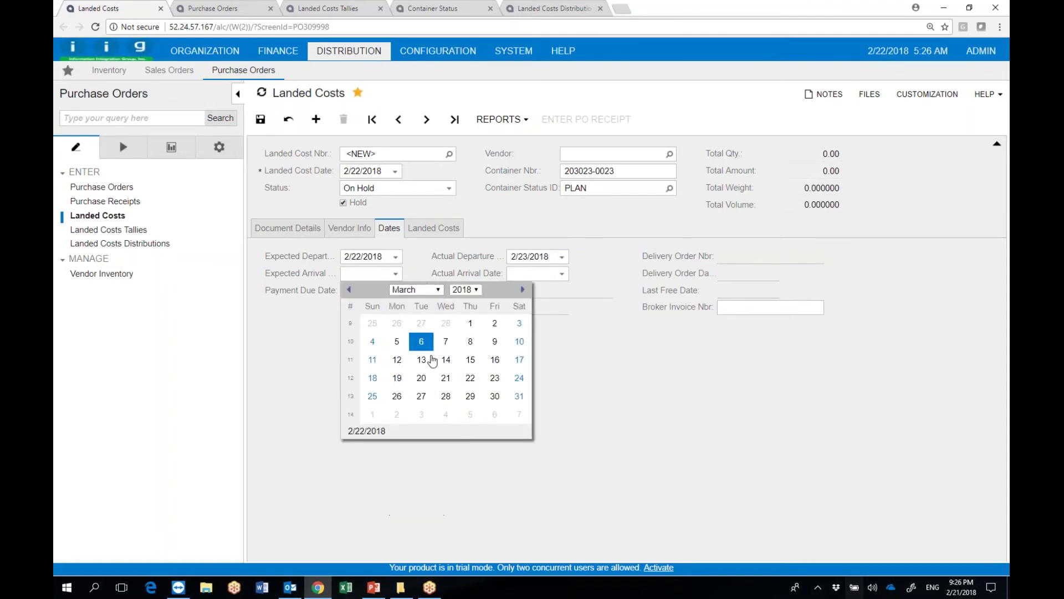
pyautogui.click(423, 379)
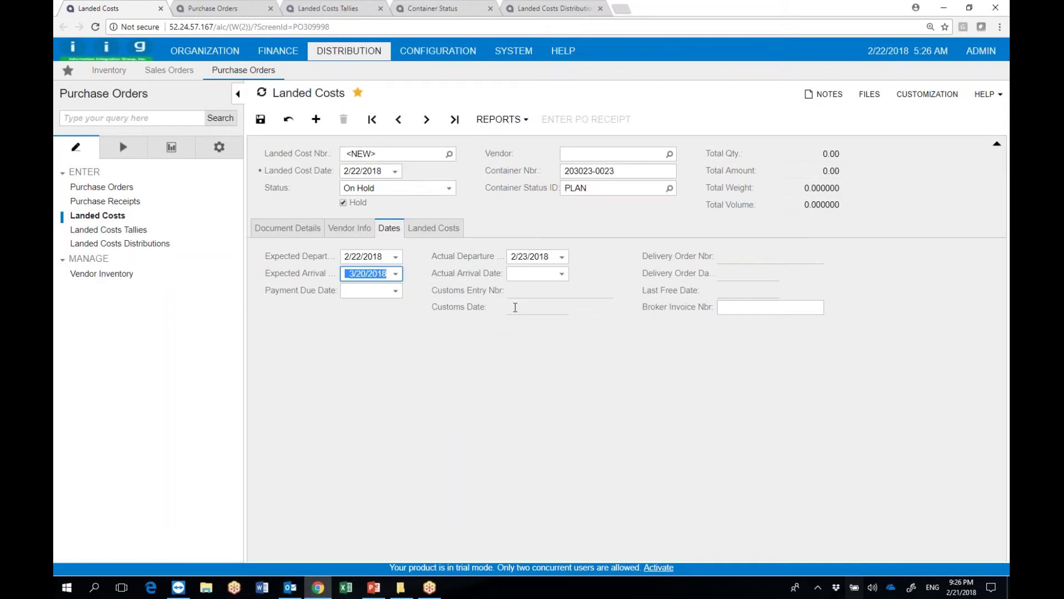
# Set the actual arrival date of the landed cost document to 3/22/2018
pyautogui.click(562, 274)
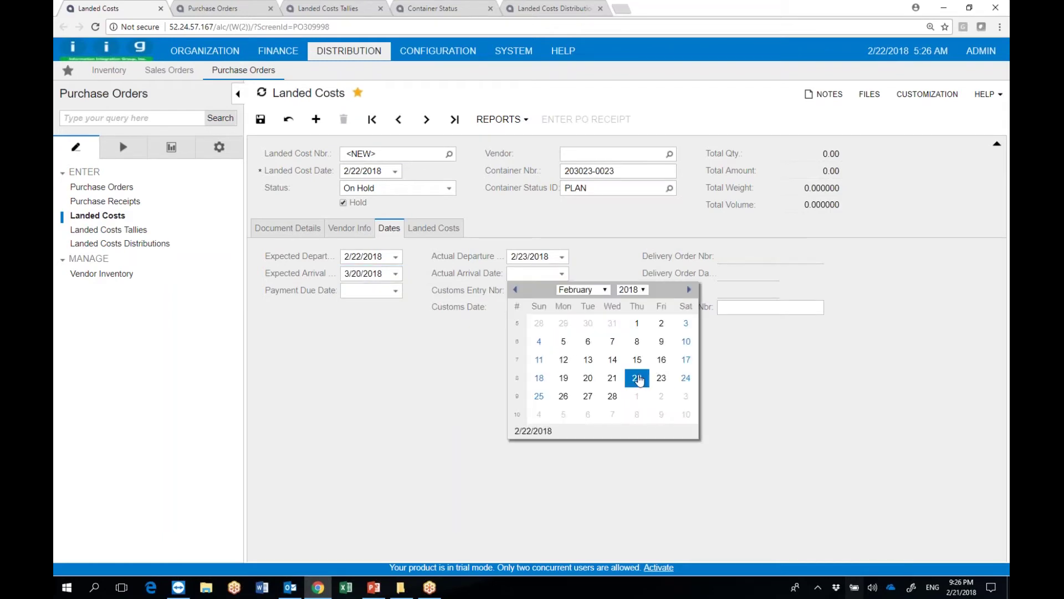
pyautogui.click(660, 379)
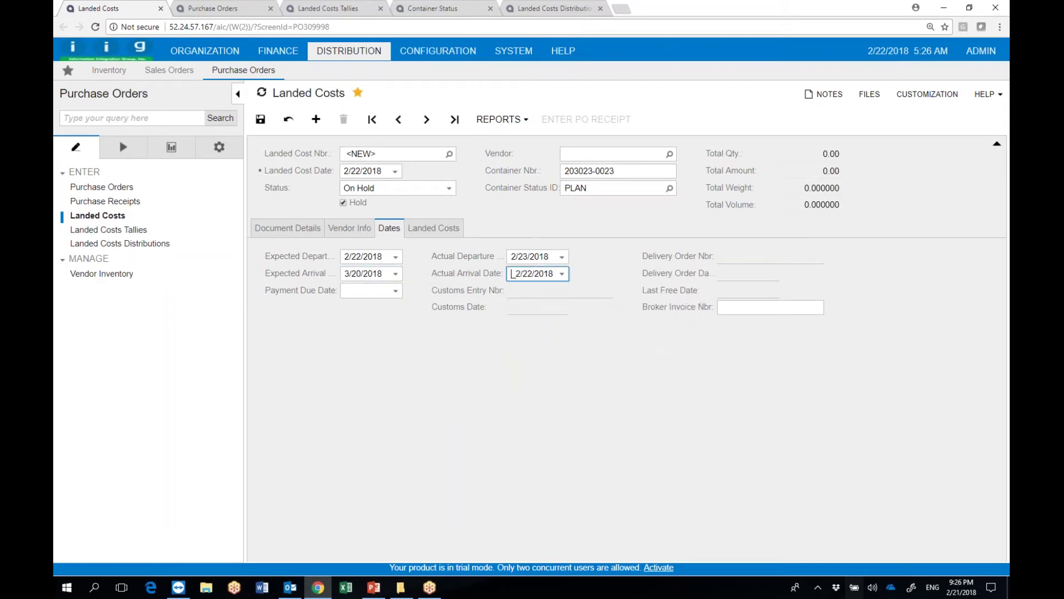
pyautogui.click(562, 274)
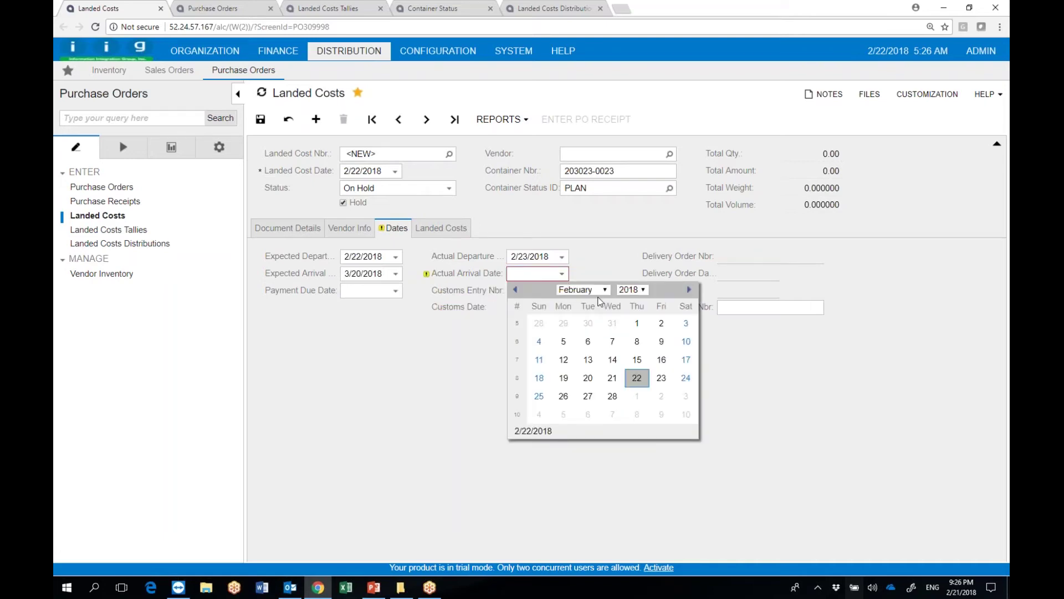
pyautogui.click(583, 289)
pyautogui.click(582, 339)
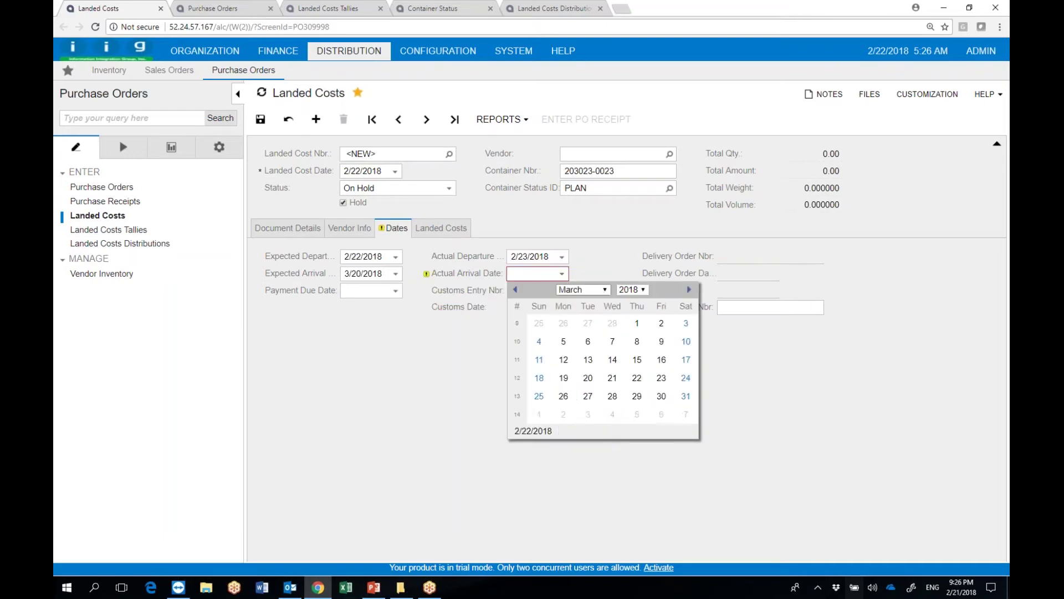
pyautogui.click(636, 379)
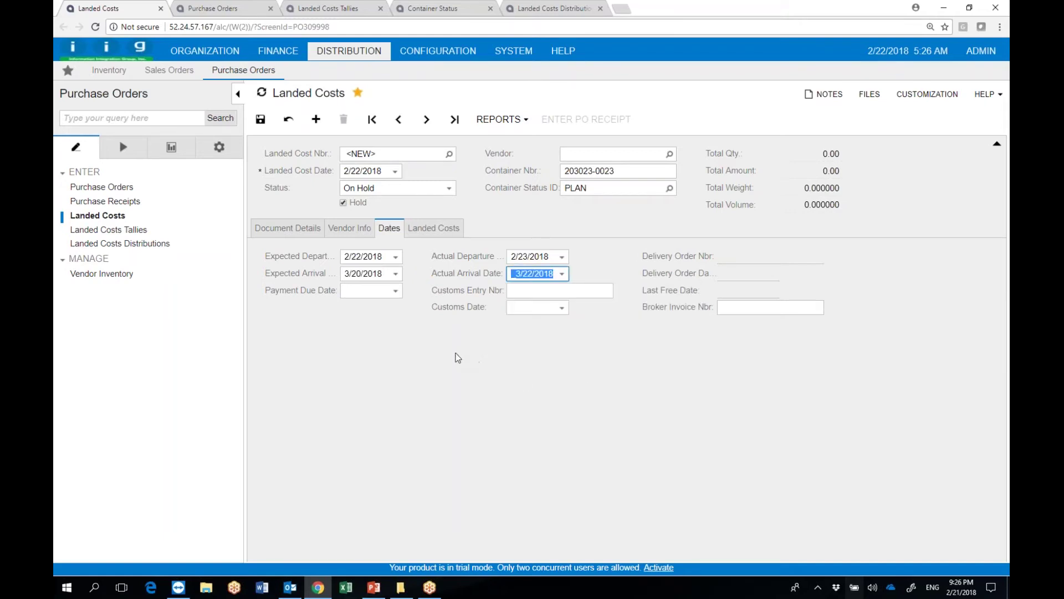
# Set the payment due date of the landed cost document to 3/28/2018
pyautogui.click(396, 292)
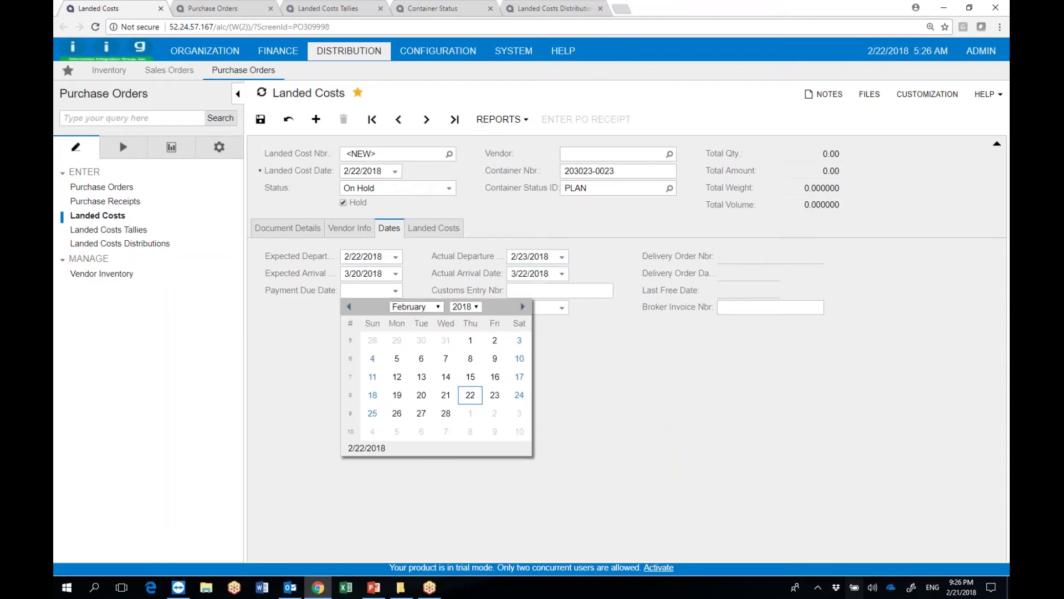
pyautogui.click(437, 309)
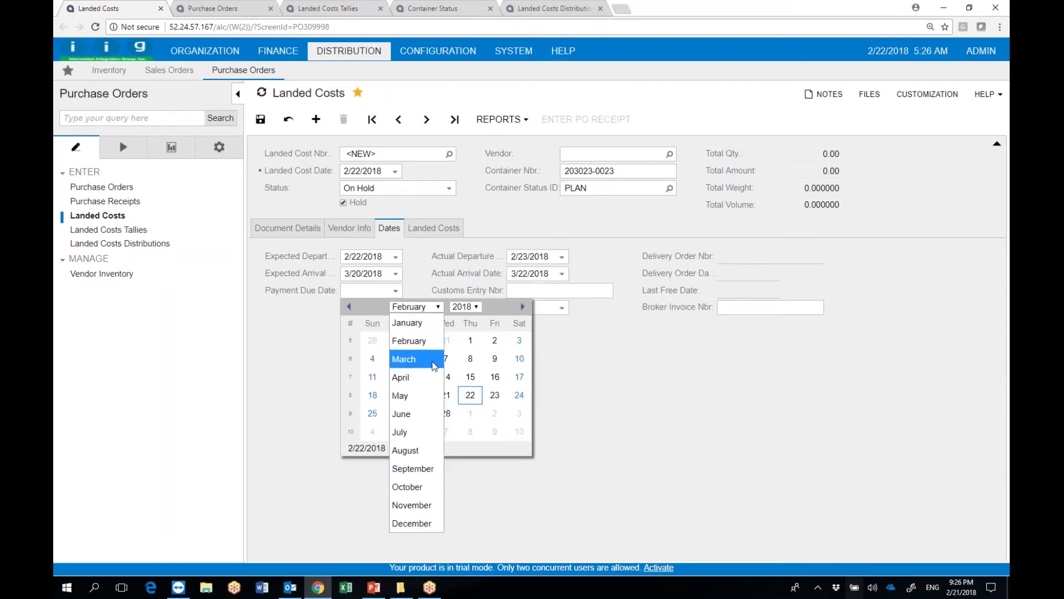
pyautogui.click(434, 365)
pyautogui.click(446, 414)
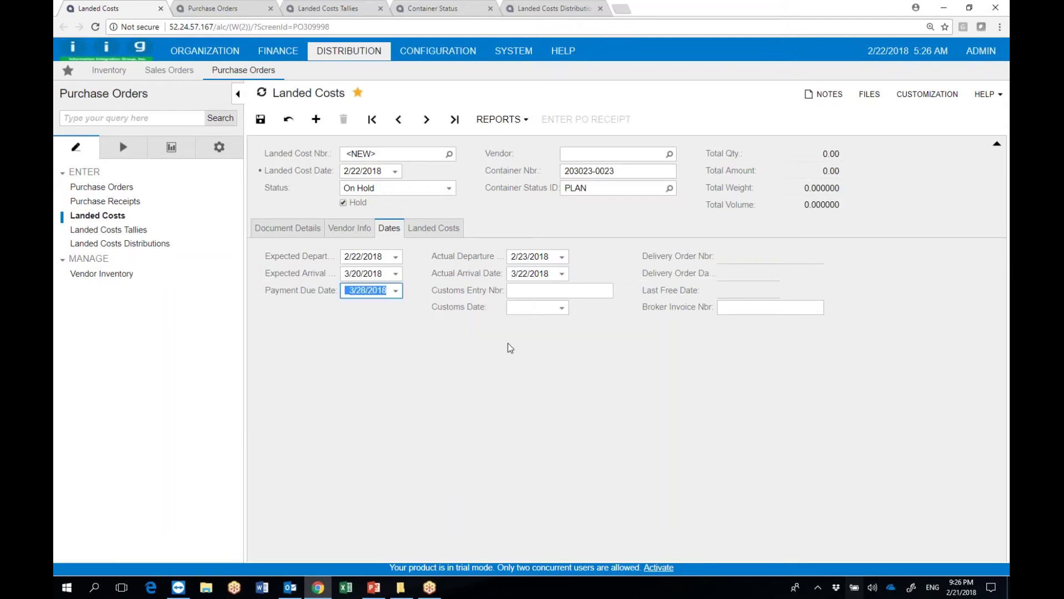
# Enter customs entry number 239293023 and set the customs date to 3/29/2018
pyautogui.click(528, 294)
pyautogui.write('2392')
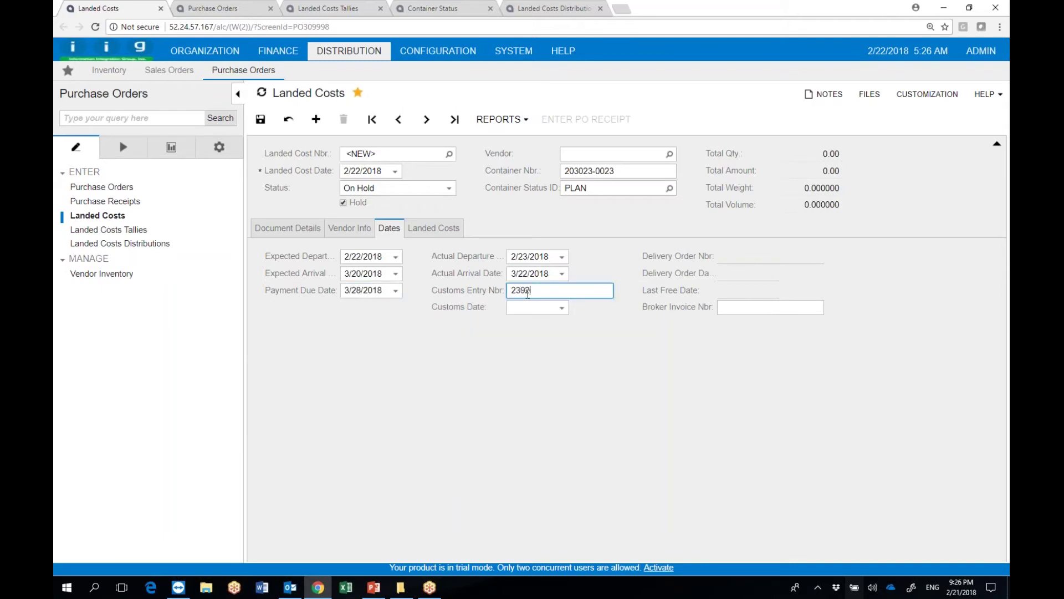
pyautogui.write('93023')
pyautogui.press('Tab')
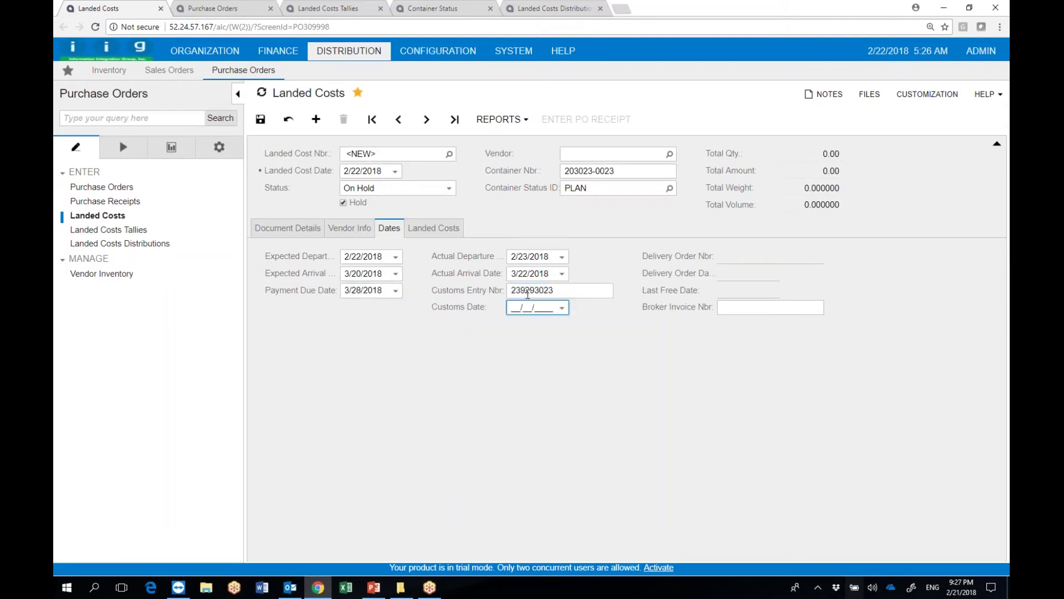
pyautogui.write('03292018')
pyautogui.press('Tab')
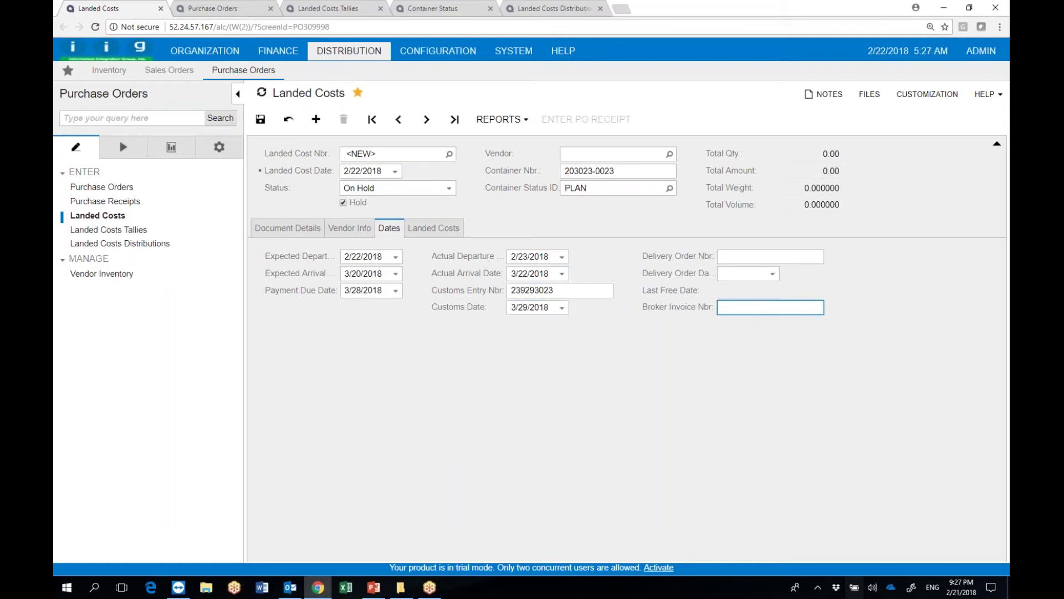
# Enter the delivery order number and set the delivery order date to 3/30/2018
pyautogui.click(765, 257)
pyautogui.write('230')
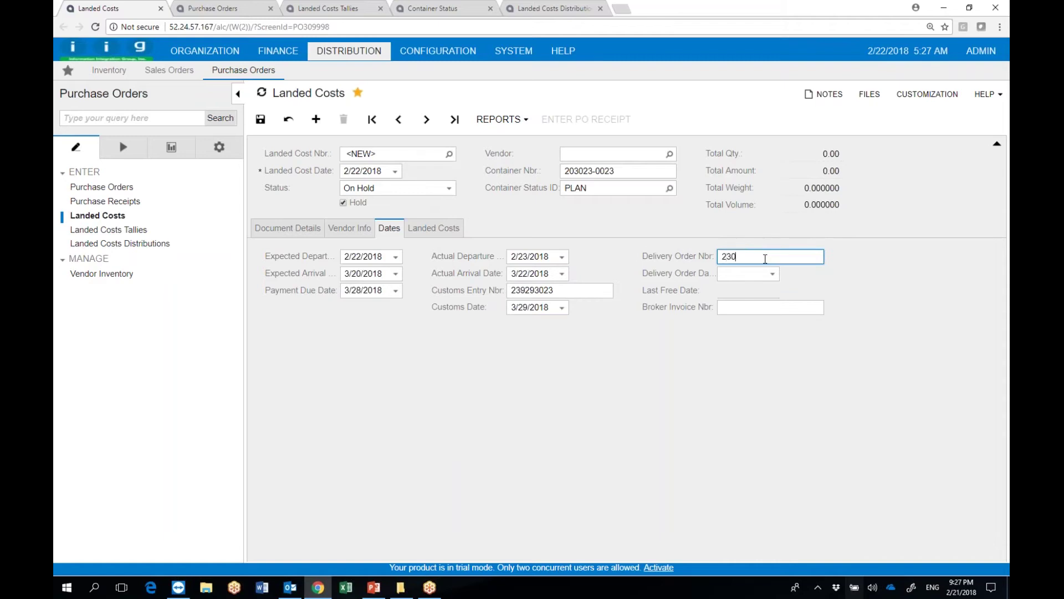
pyautogui.write('23023')
pyautogui.press('Tab')
pyautogui.write('033018')
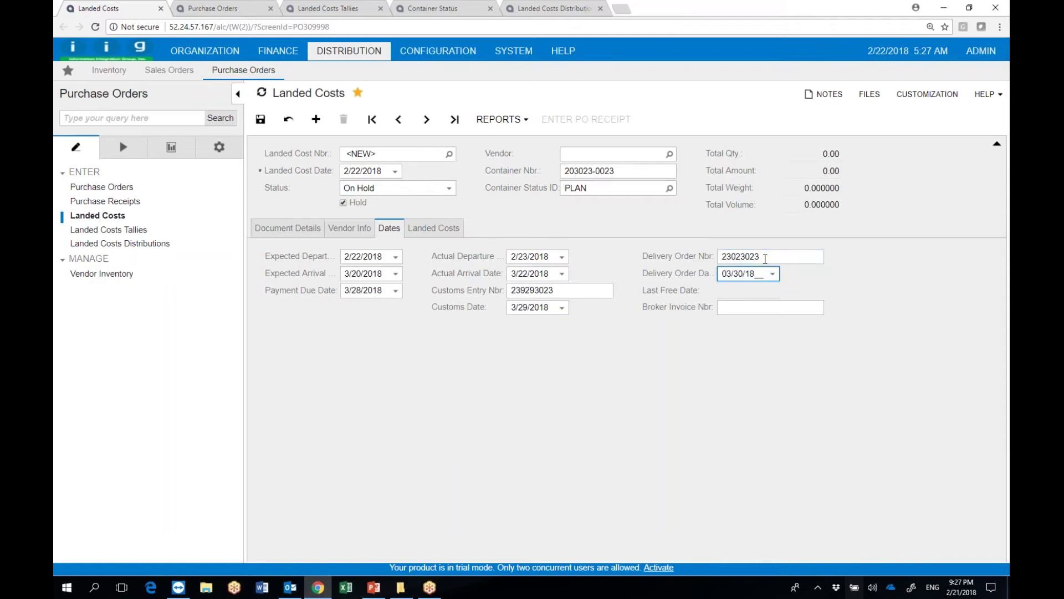
pyautogui.press('Tab')
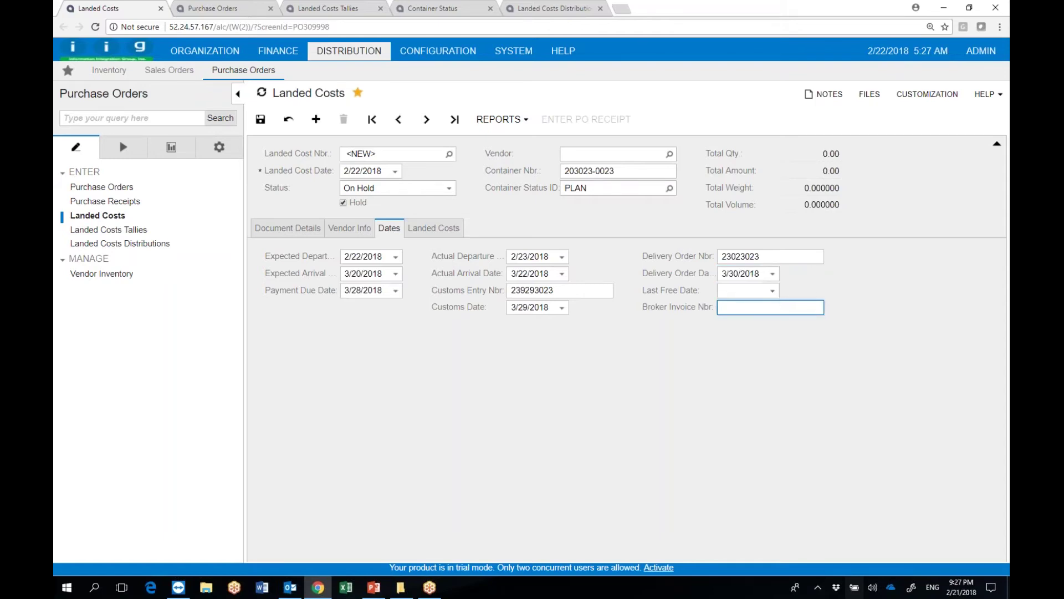
# Set the last free date of the landed cost document to 3/31/2018
pyautogui.click(772, 290)
pyautogui.click(817, 308)
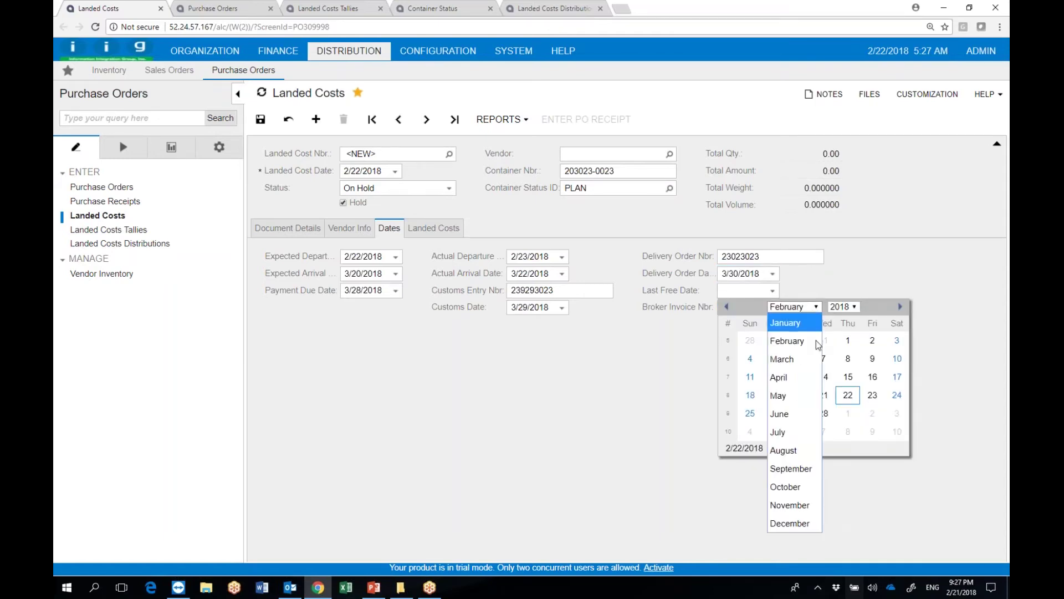
pyautogui.click(776, 359)
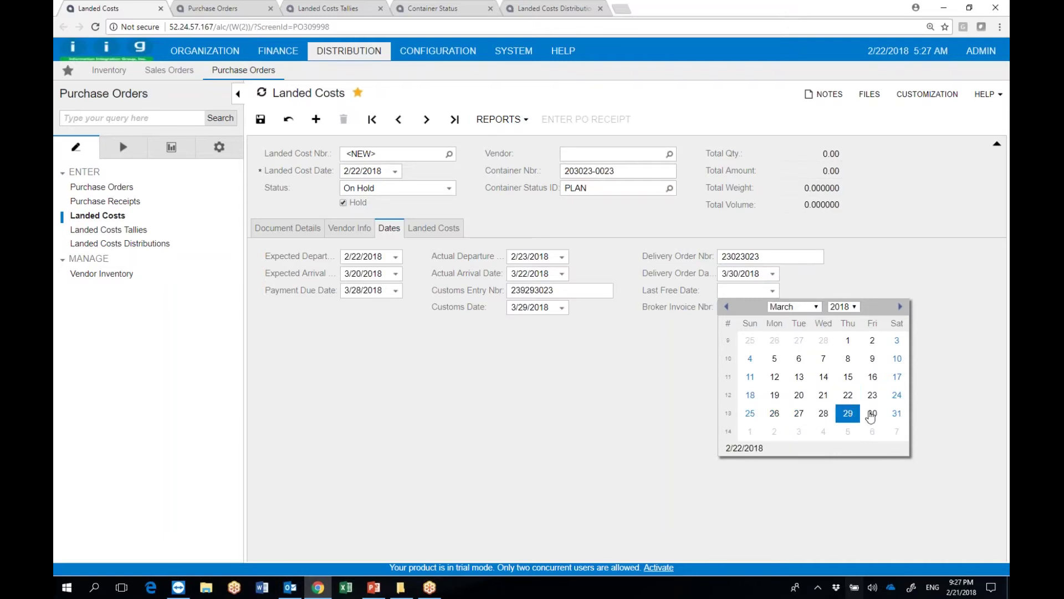
pyautogui.click(895, 414)
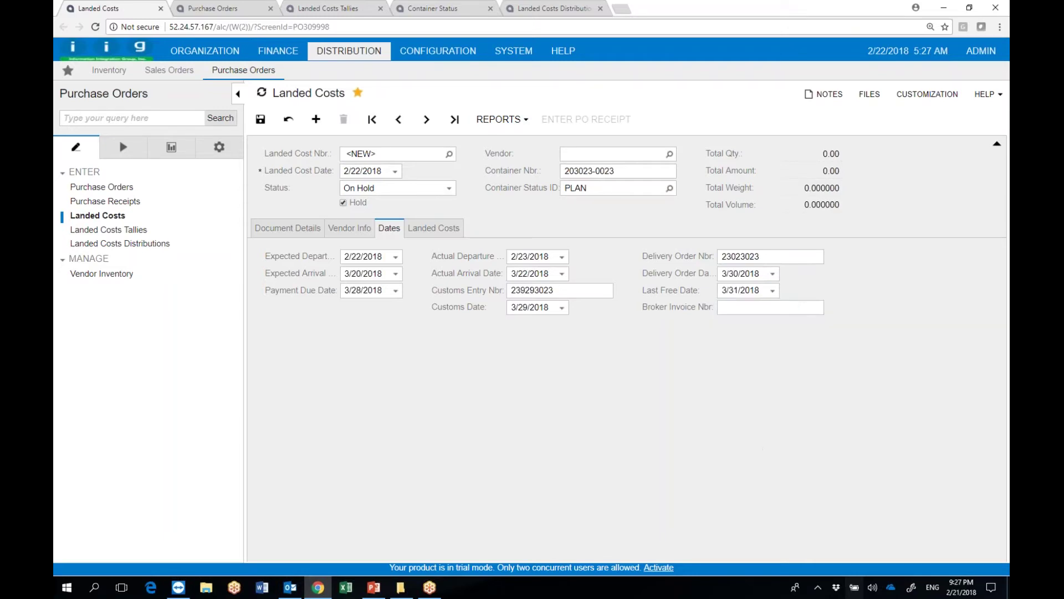
# Enter broker invoice number 23023 and return to the document details of the landed cost document
pyautogui.click(765, 308)
pyautogui.write('23023')
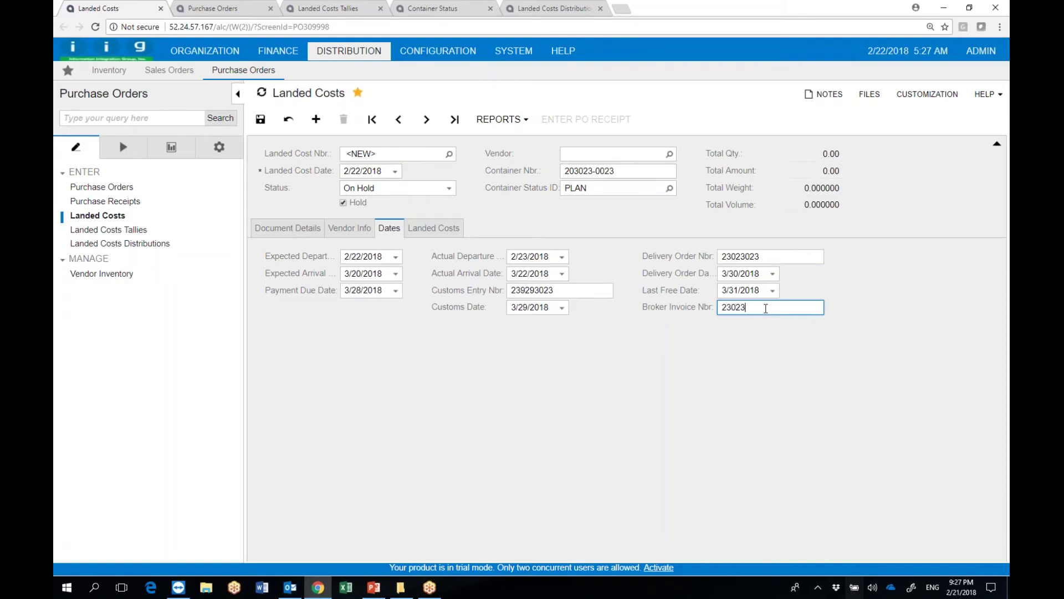
pyautogui.press('Tab')
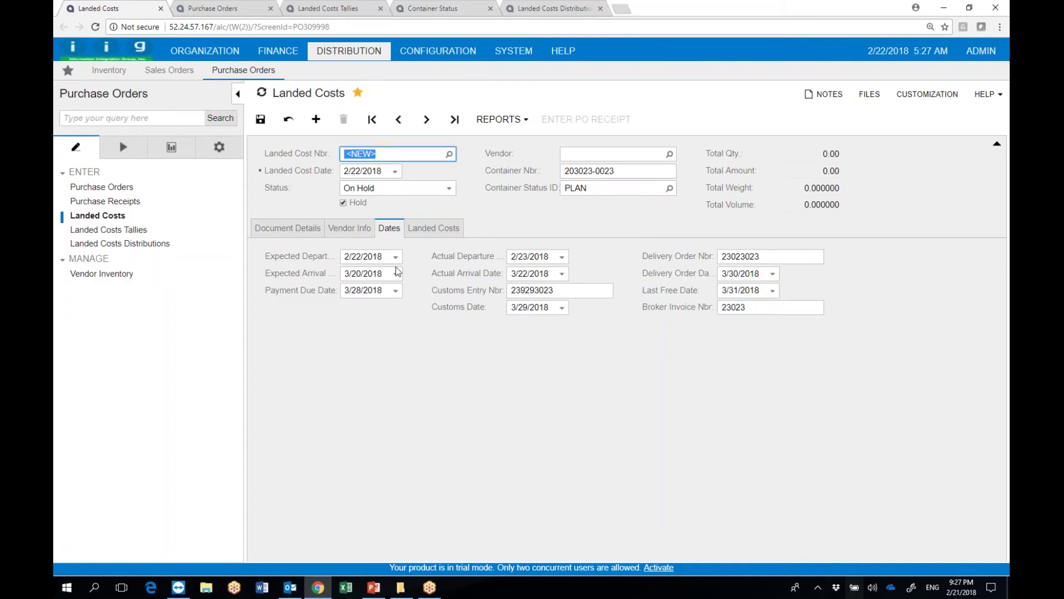
pyautogui.click(308, 229)
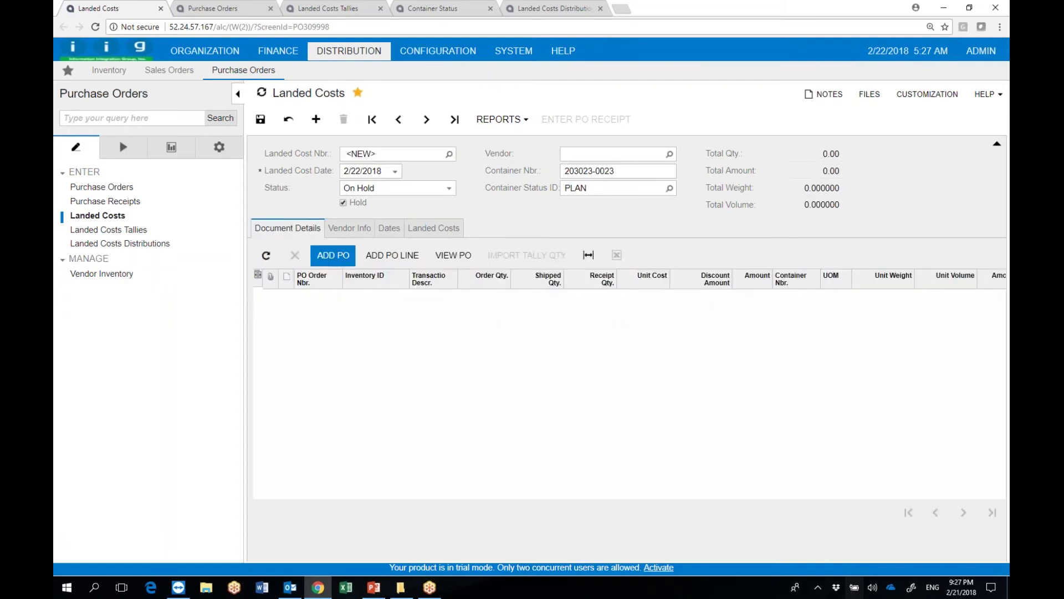
# Open the purchase order selection for the landed cost document and review the two newest orders in Purchase Orders
pyautogui.click(341, 260)
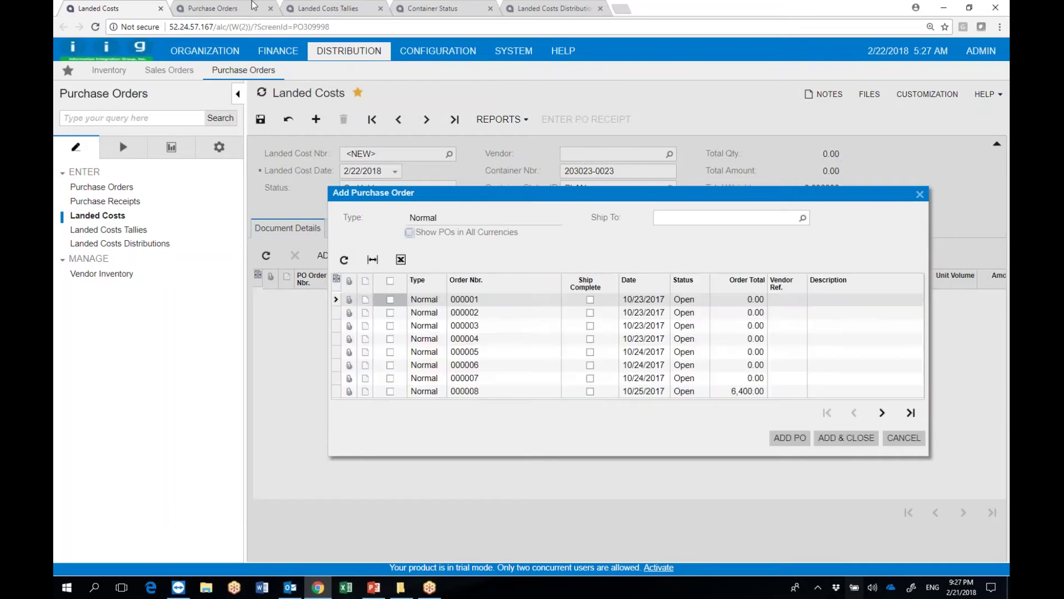
pyautogui.click(237, 5)
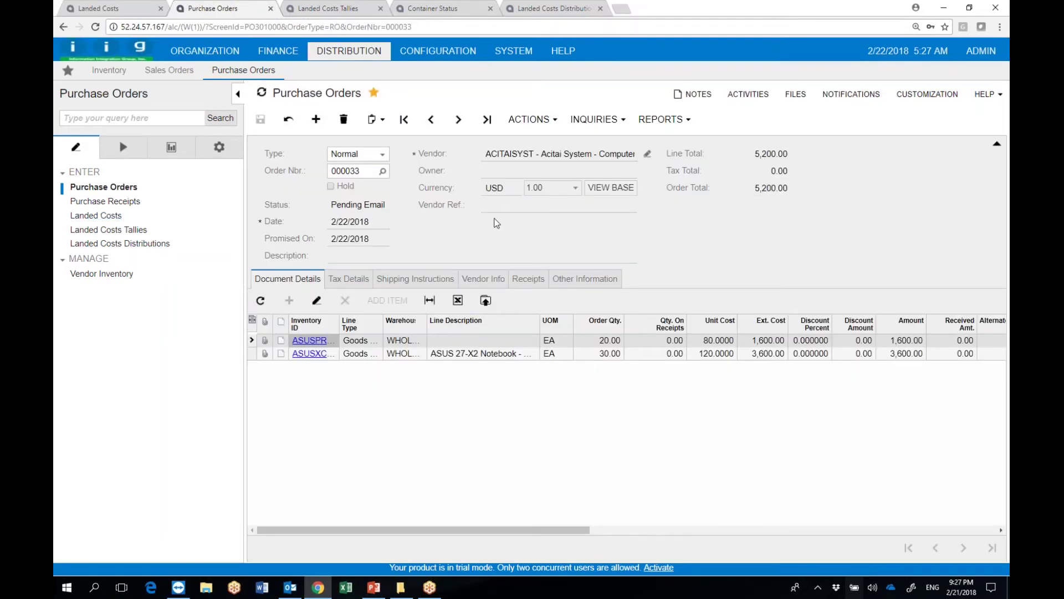
pyautogui.click(432, 120)
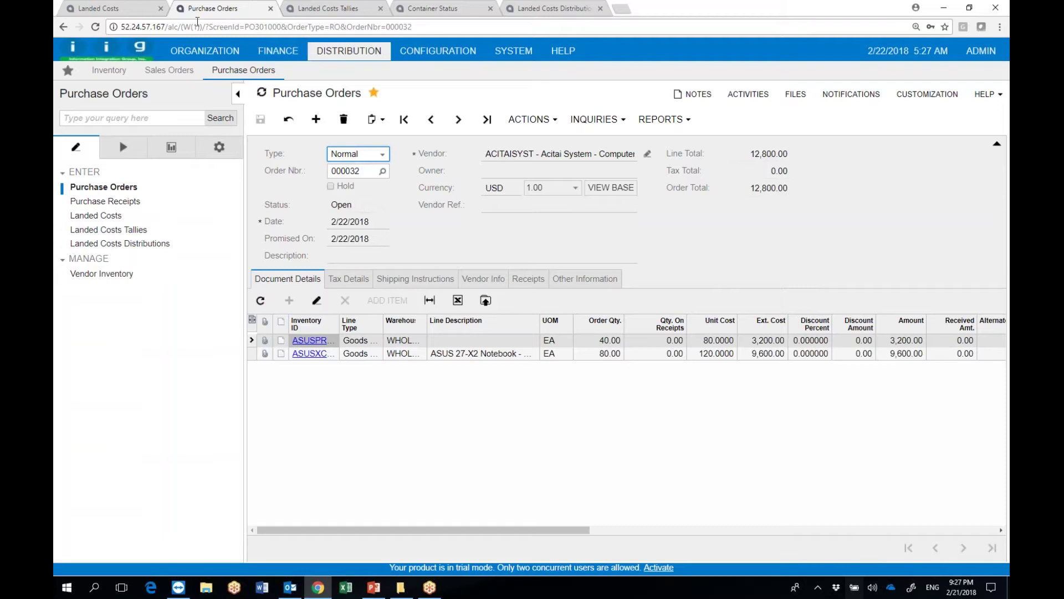
pyautogui.click(143, 10)
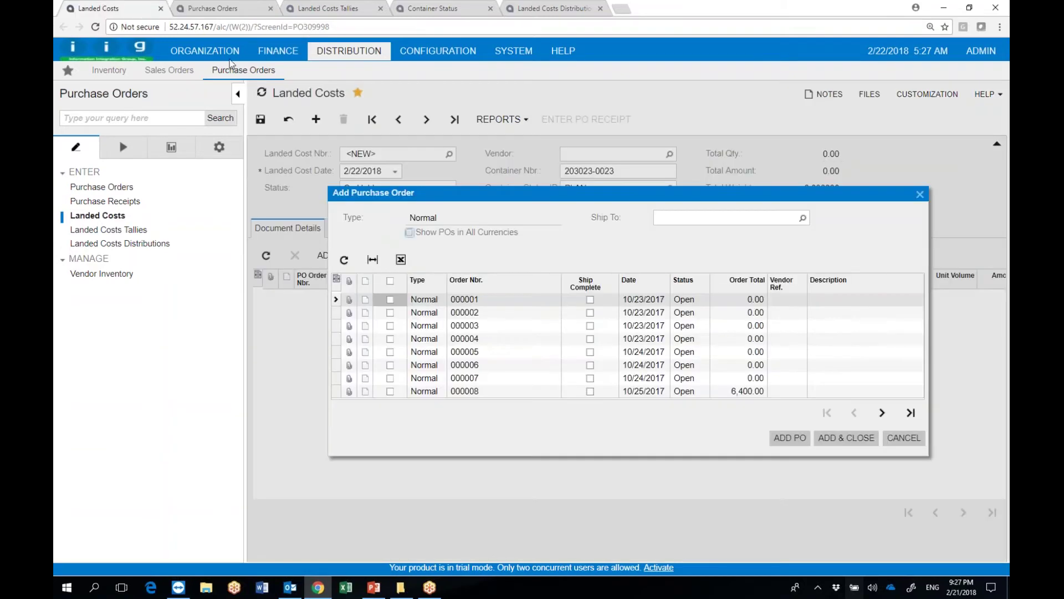
# Sort the orders by number descending and add the 12,800.00 order, marked Ship Complete, and the 10,000.00 order to the landed cost document
pyautogui.click(471, 287)
pyautogui.click(499, 322)
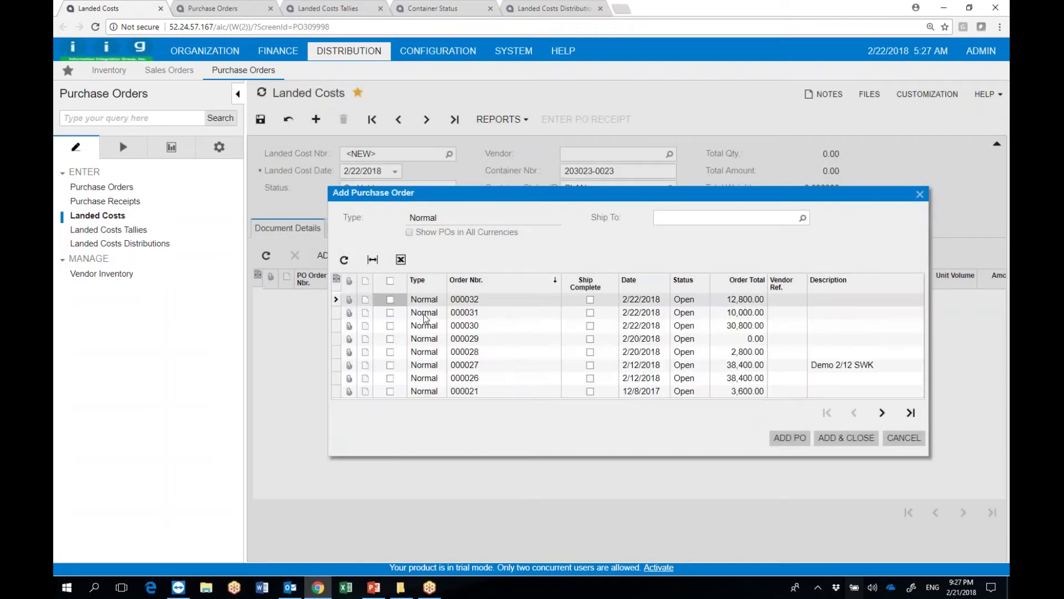
pyautogui.click(391, 299)
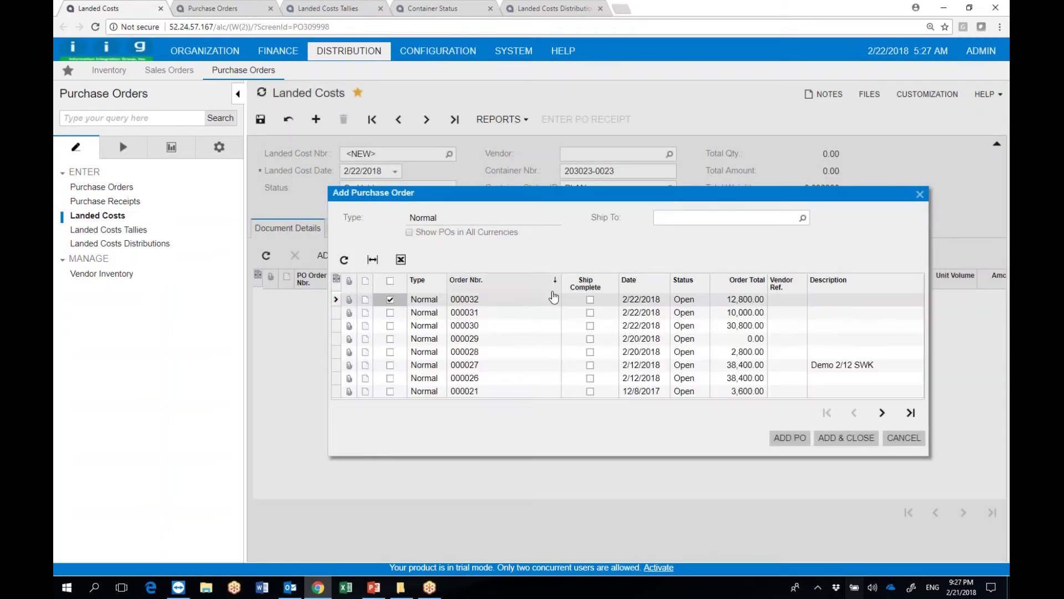
pyautogui.click(590, 300)
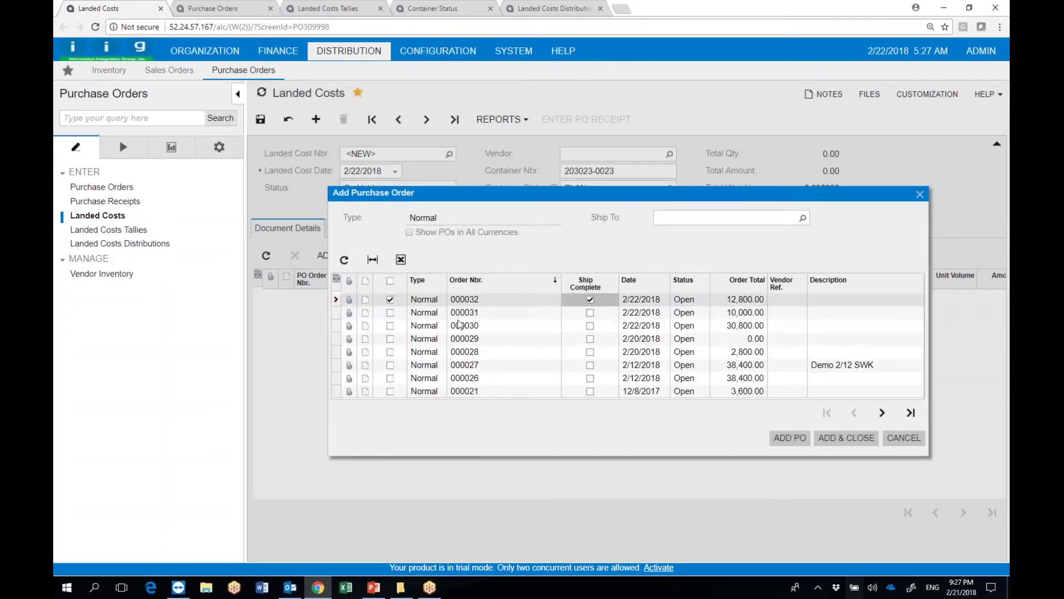
pyautogui.click(391, 312)
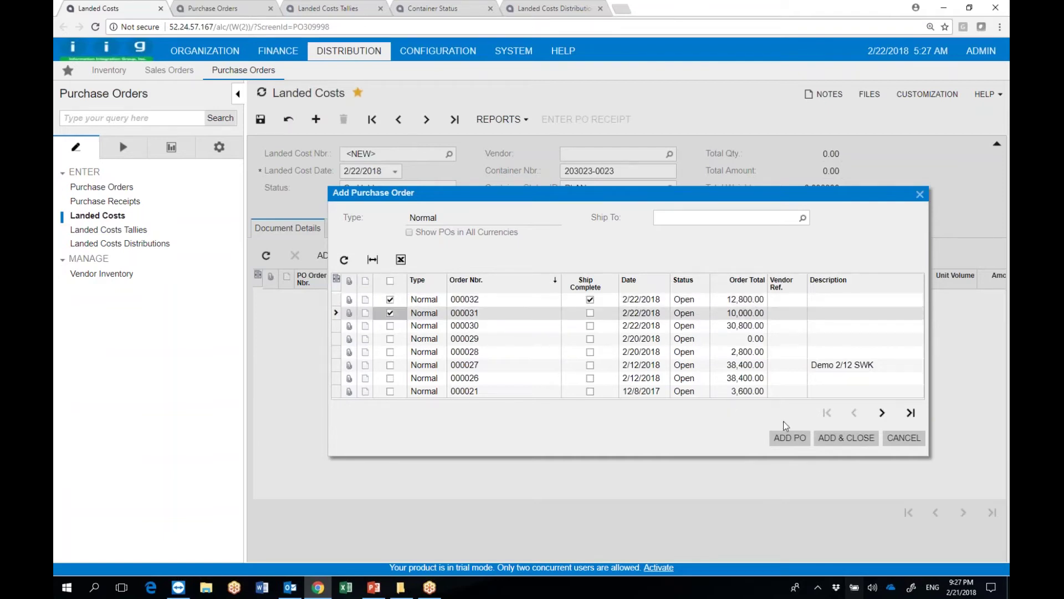
pyautogui.click(817, 437)
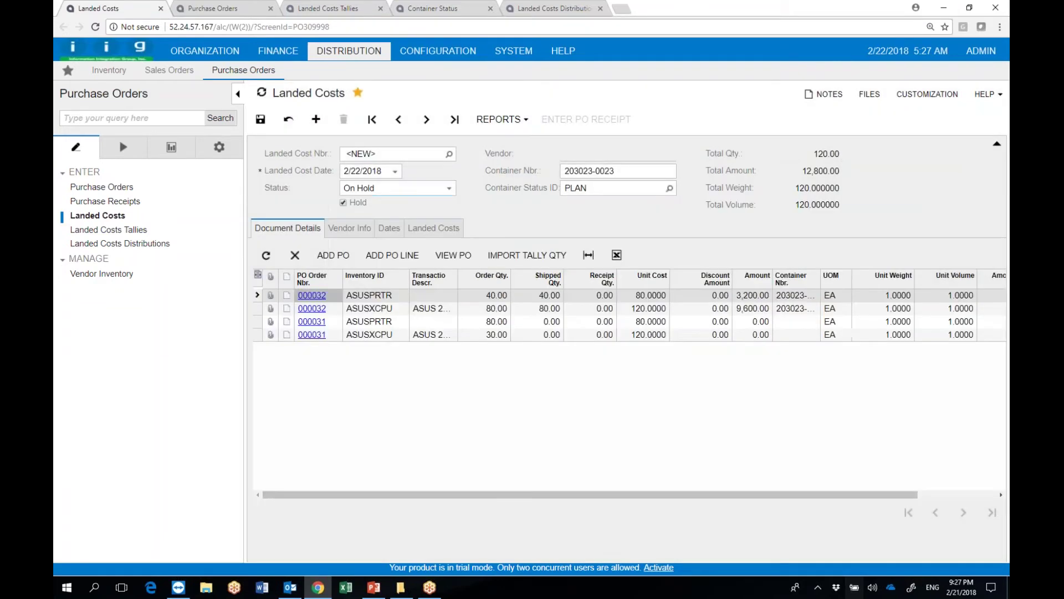
# Set the shipped quantity of the ASUSPRTR line with order quantity 80 to 60
pyautogui.click(551, 325)
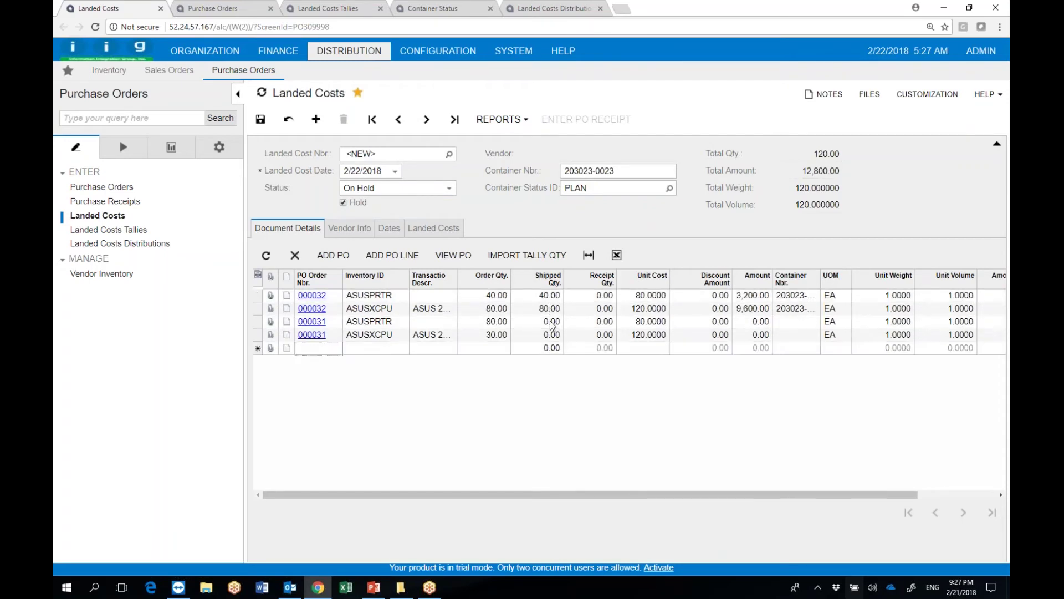
pyautogui.click(552, 325)
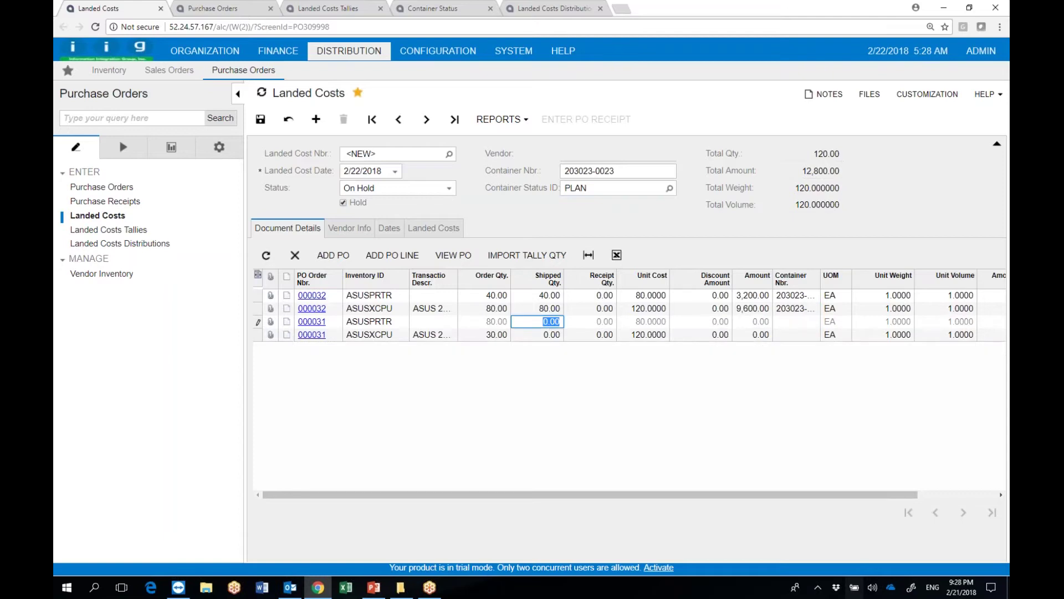
pyautogui.write('60')
pyautogui.press('Tab')
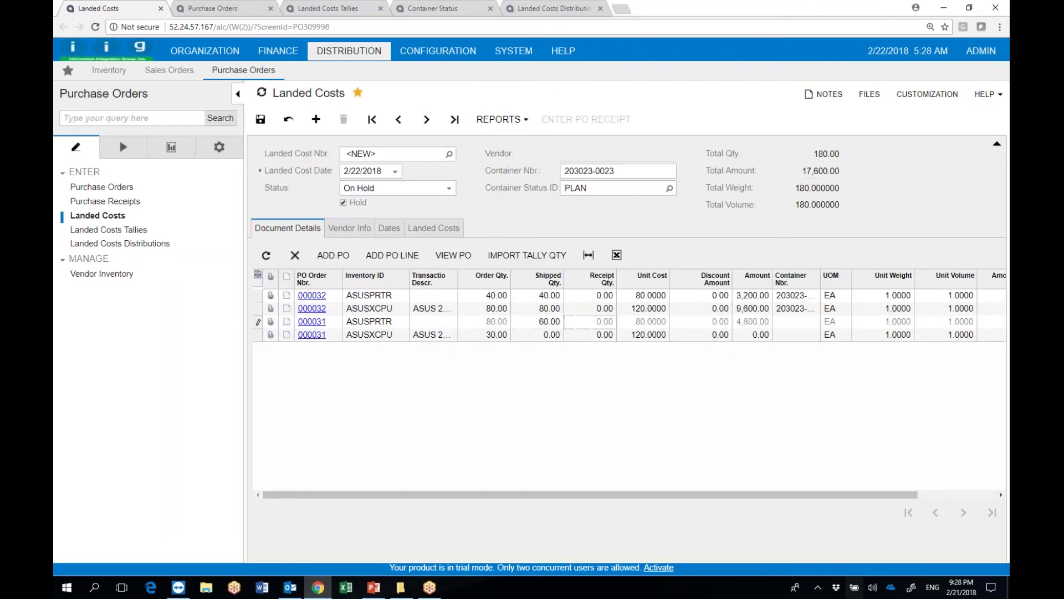
# Delete the ASUSXCPU line with order quantity 30 and save the landed cost document
pyautogui.click(552, 333)
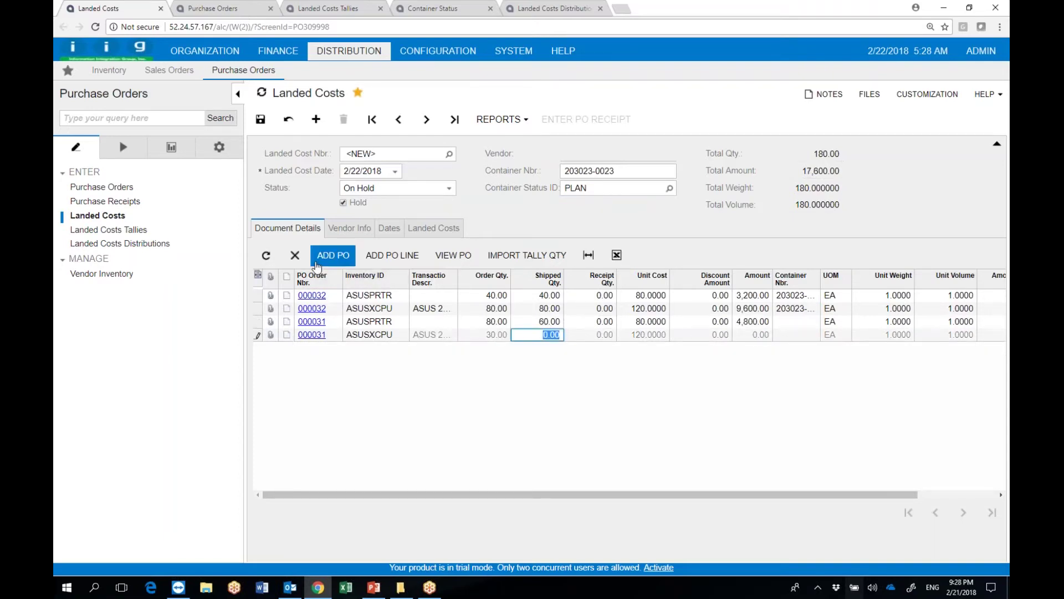
pyautogui.click(295, 254)
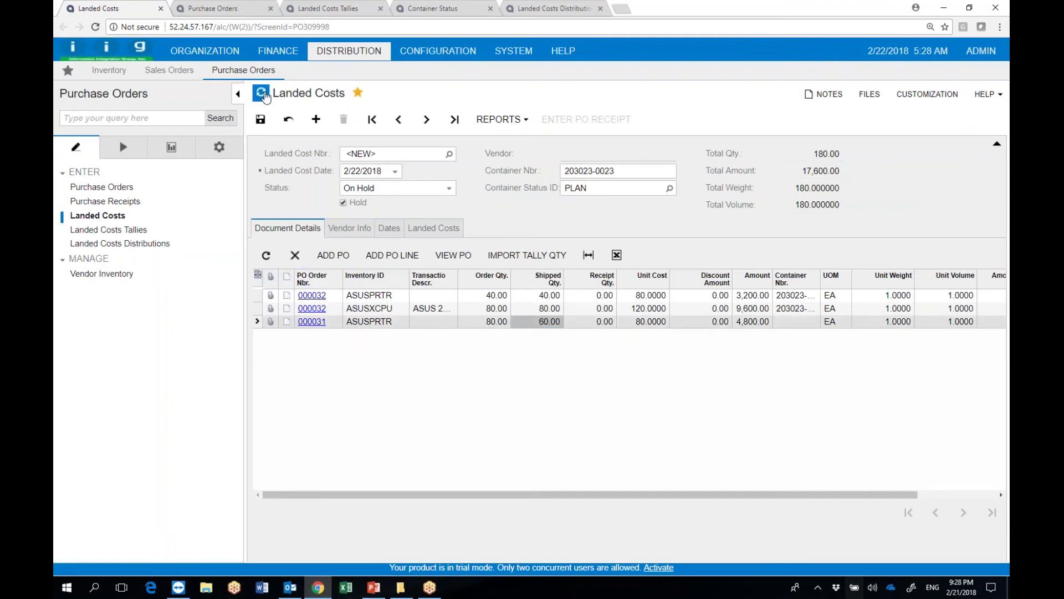
pyautogui.click(261, 119)
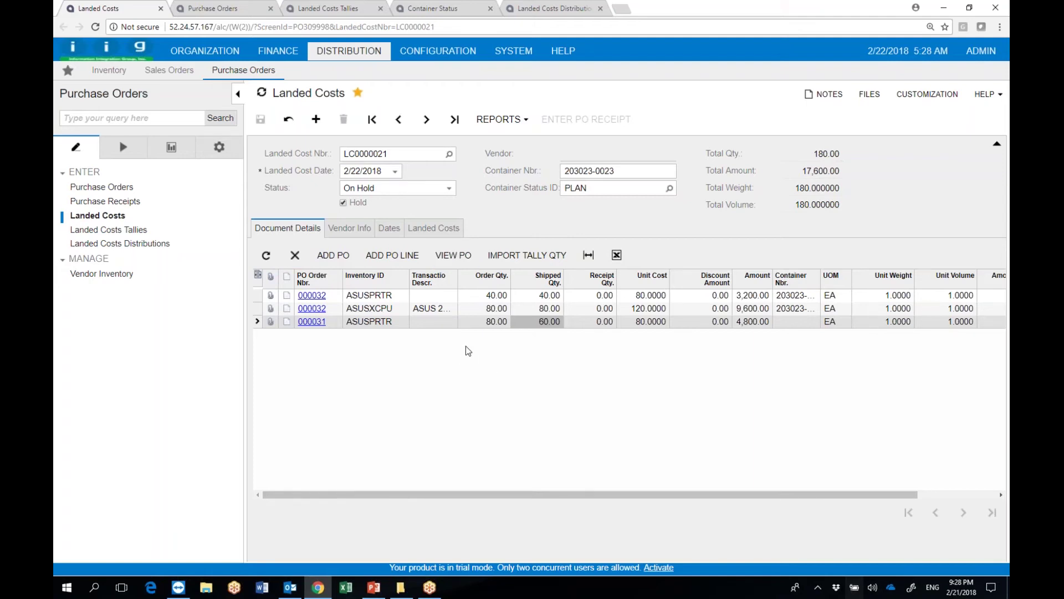
# Review the document's dates and add a BROKER landed cost with a total charge of 6000
pyautogui.click(392, 228)
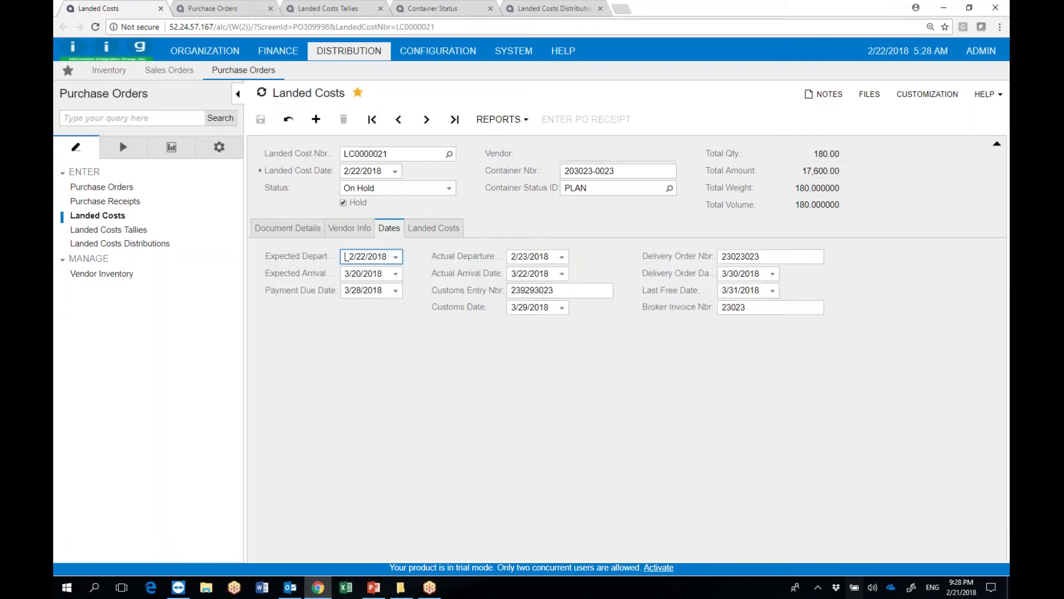
pyautogui.click(304, 229)
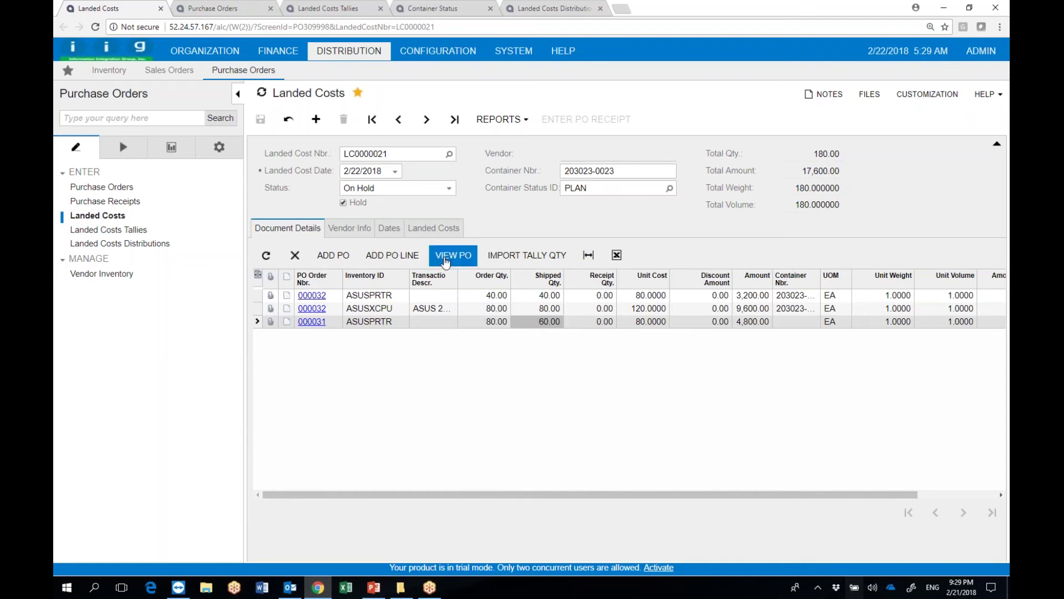
pyautogui.click(434, 227)
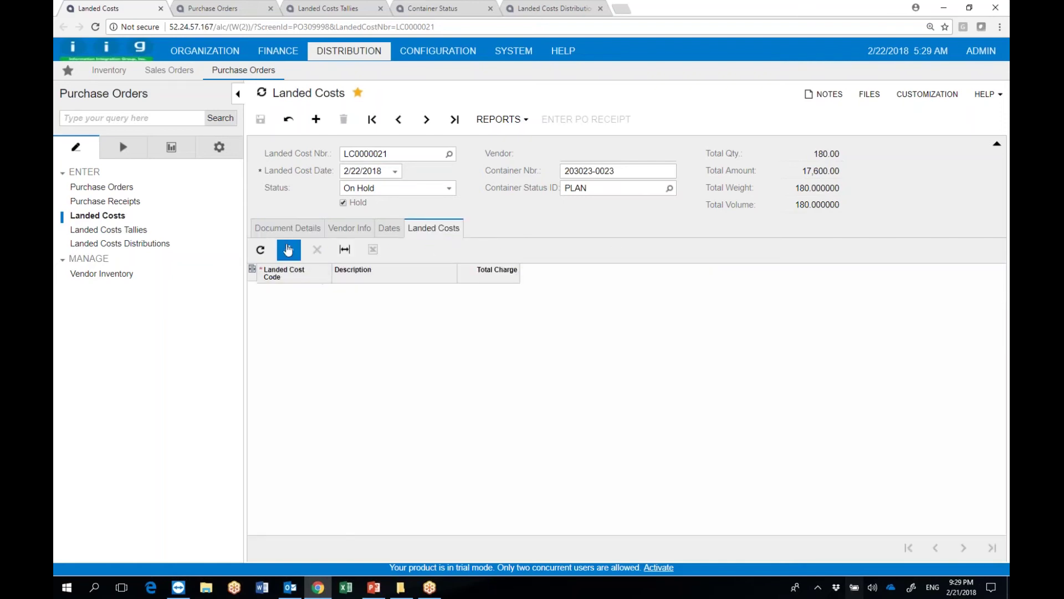
pyautogui.click(289, 249)
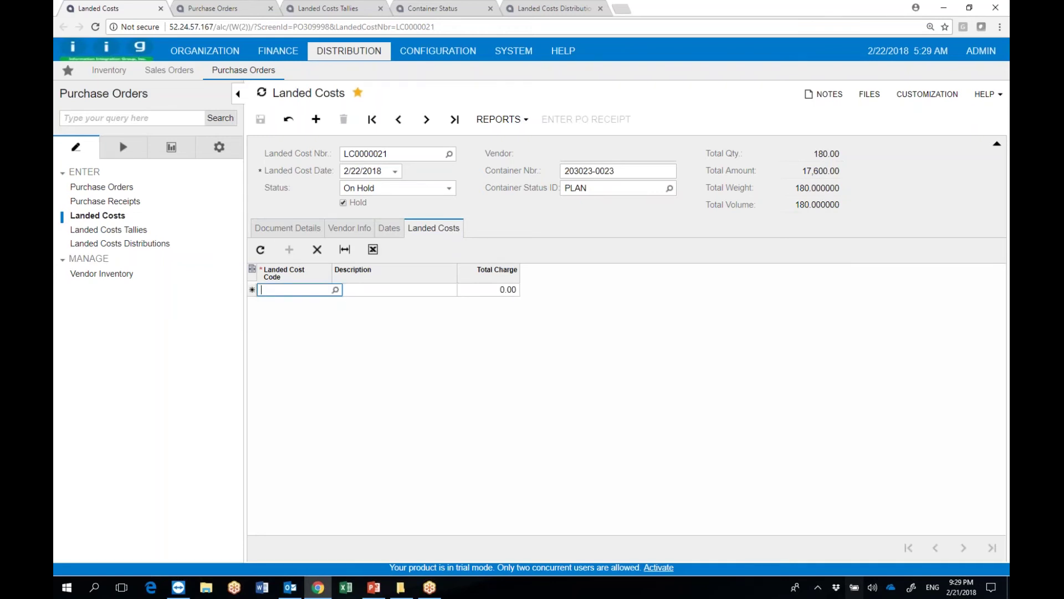
pyautogui.click(335, 289)
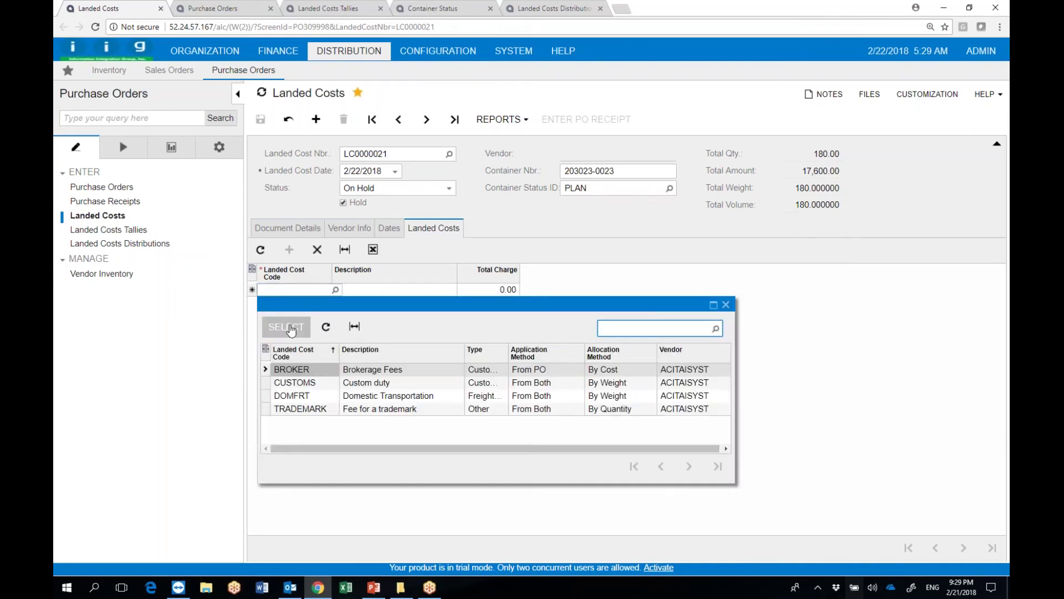
pyautogui.click(286, 326)
pyautogui.write('6000')
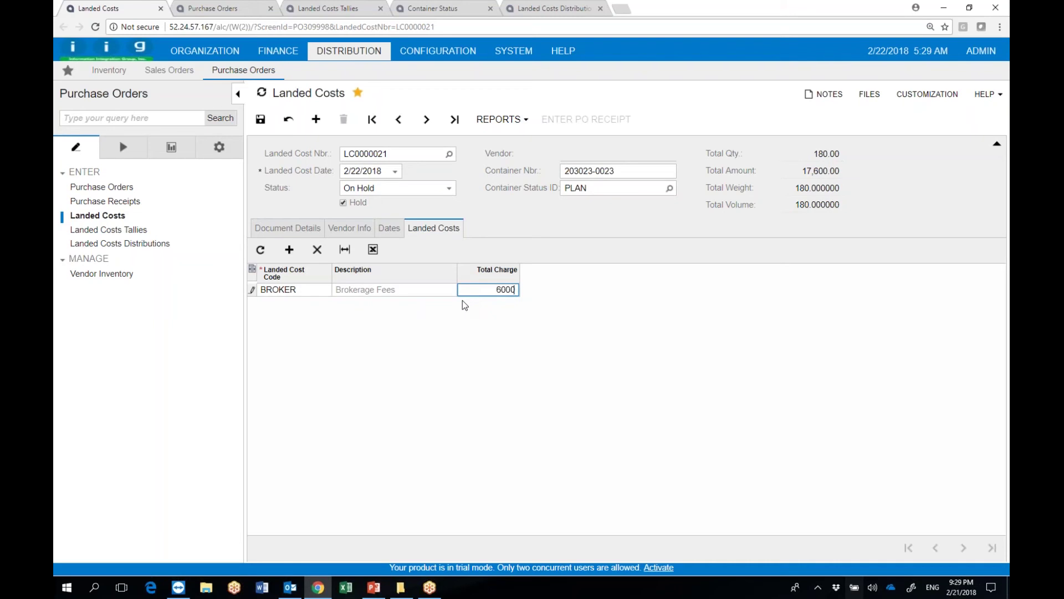
pyautogui.press('Tab')
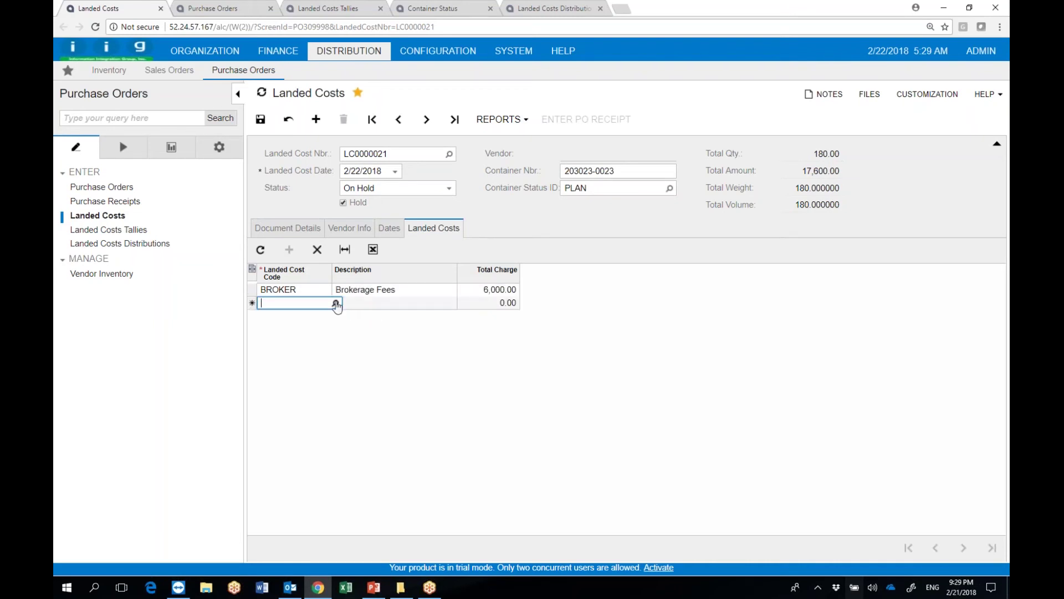
# Add a DOMFRT domestic transportation landed cost with a total charge of 800
pyautogui.click(335, 302)
pyautogui.click(324, 411)
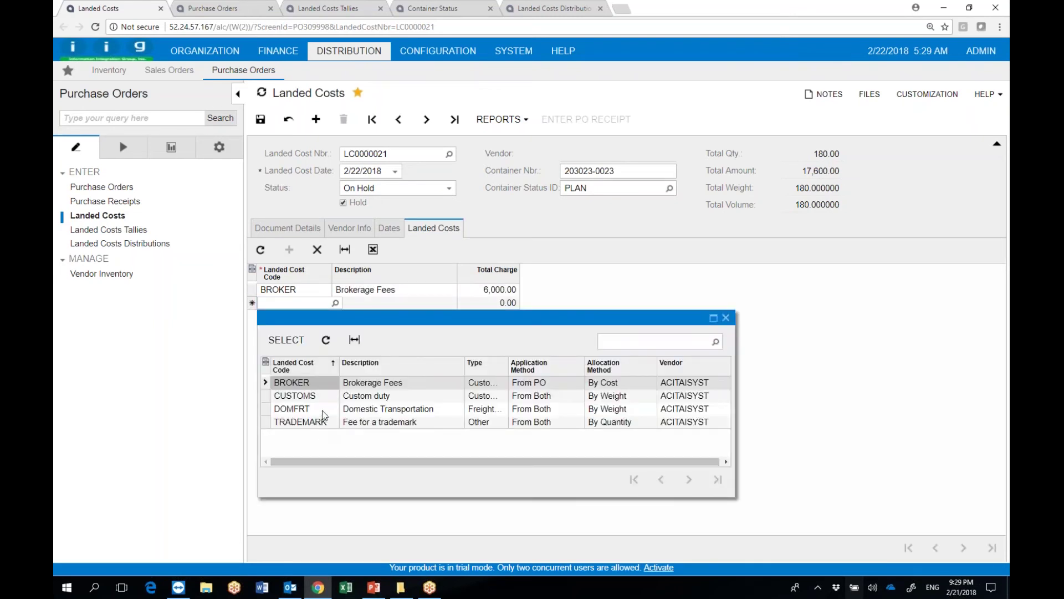
pyautogui.doubleClick(323, 411)
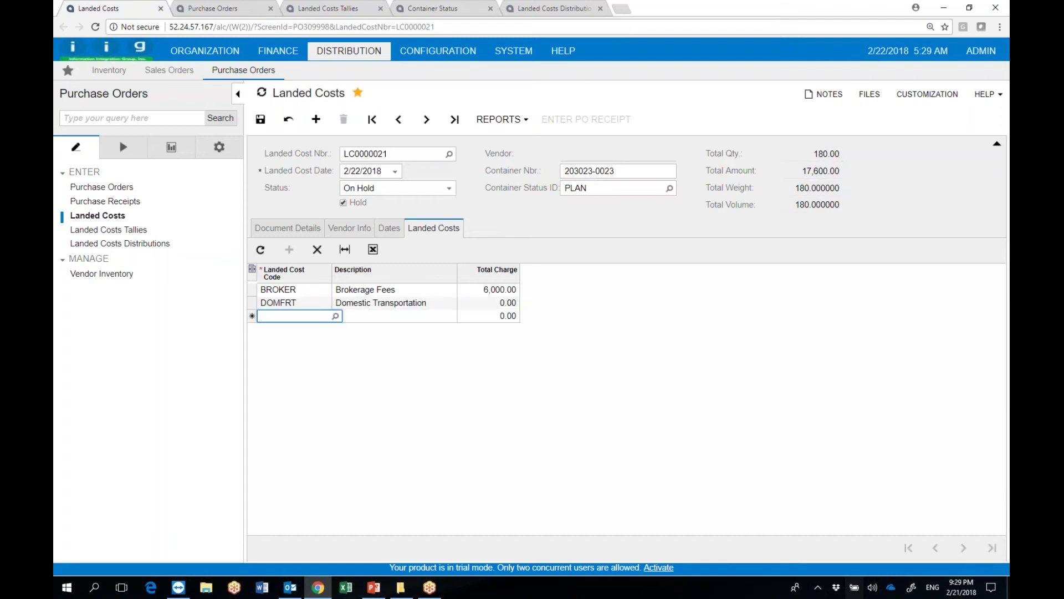
pyautogui.press('Tab')
pyautogui.write('800')
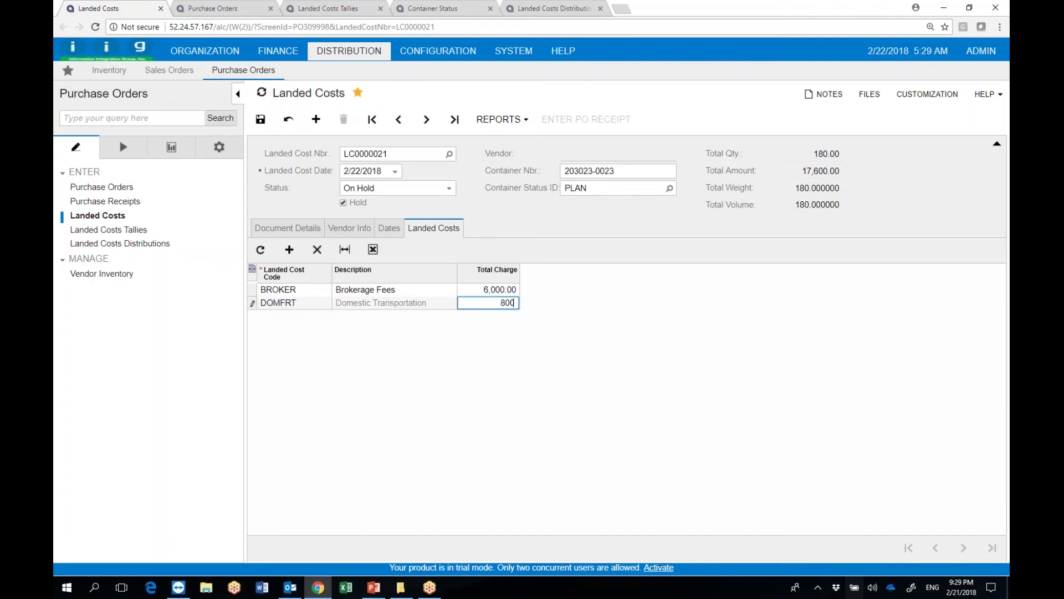
pyautogui.press('Tab')
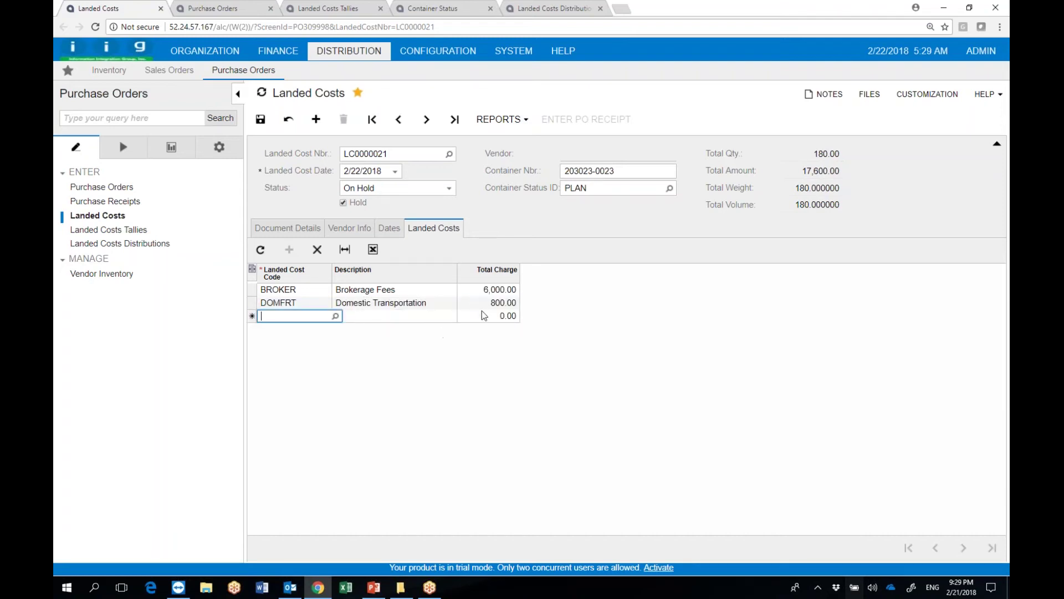
# Review the allocated amounts, dates and landed costs of the document and save it
pyautogui.click(288, 227)
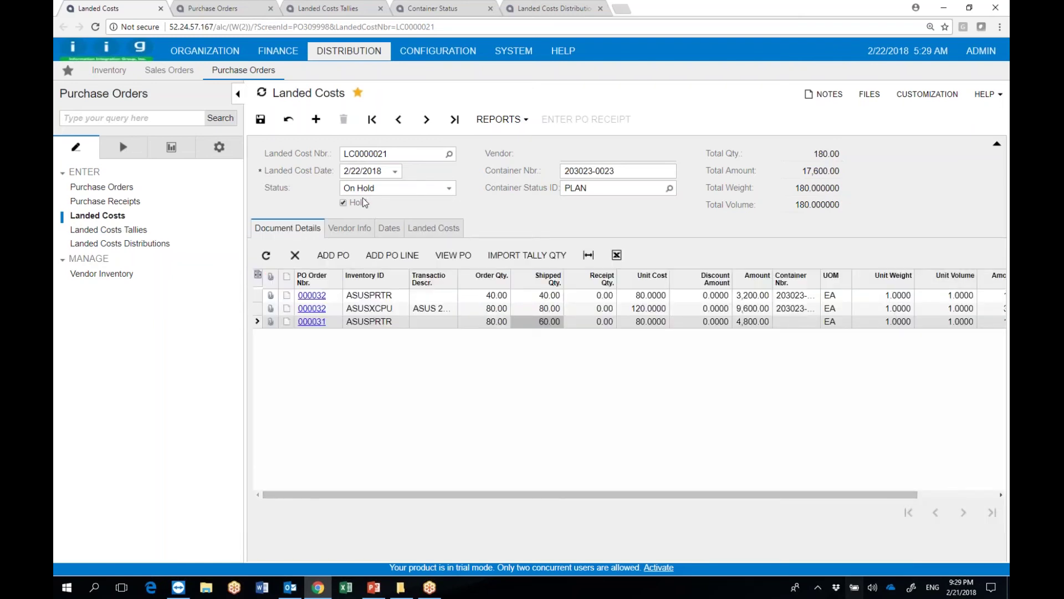
pyautogui.click(237, 93)
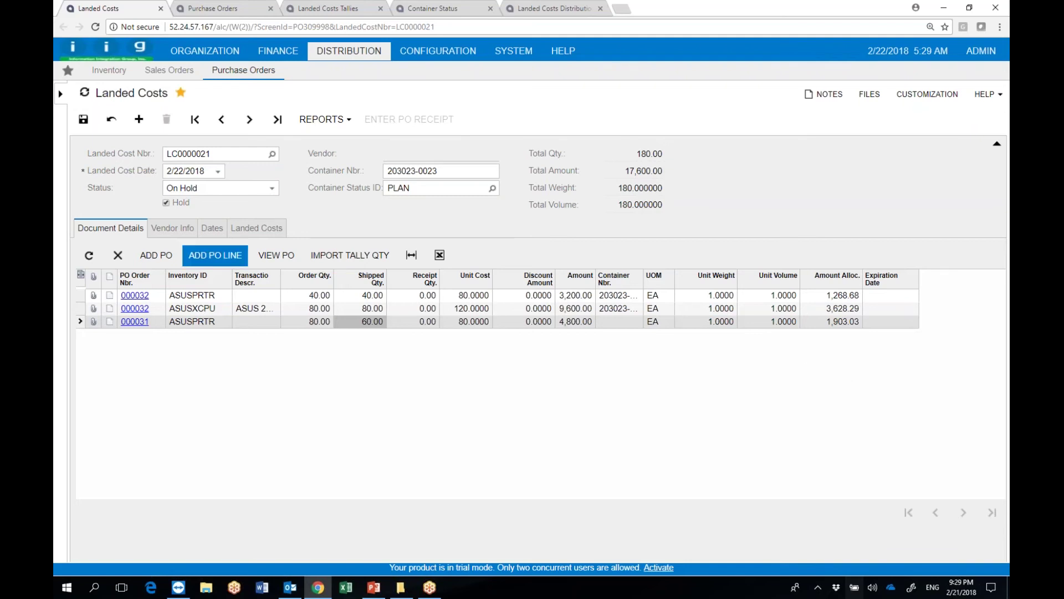
pyautogui.click(212, 227)
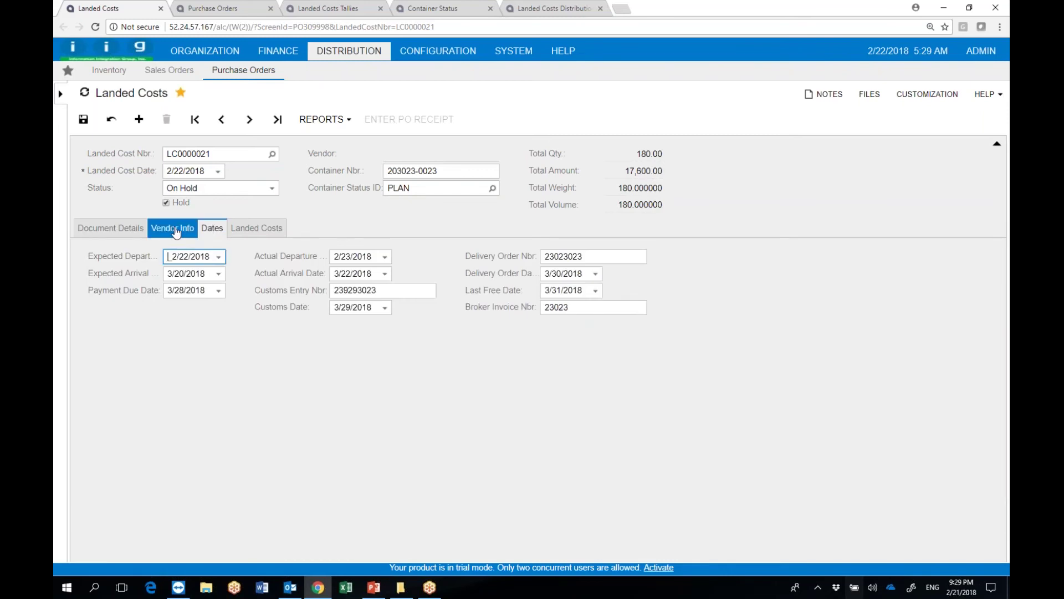
pyautogui.click(250, 227)
pyautogui.click(119, 235)
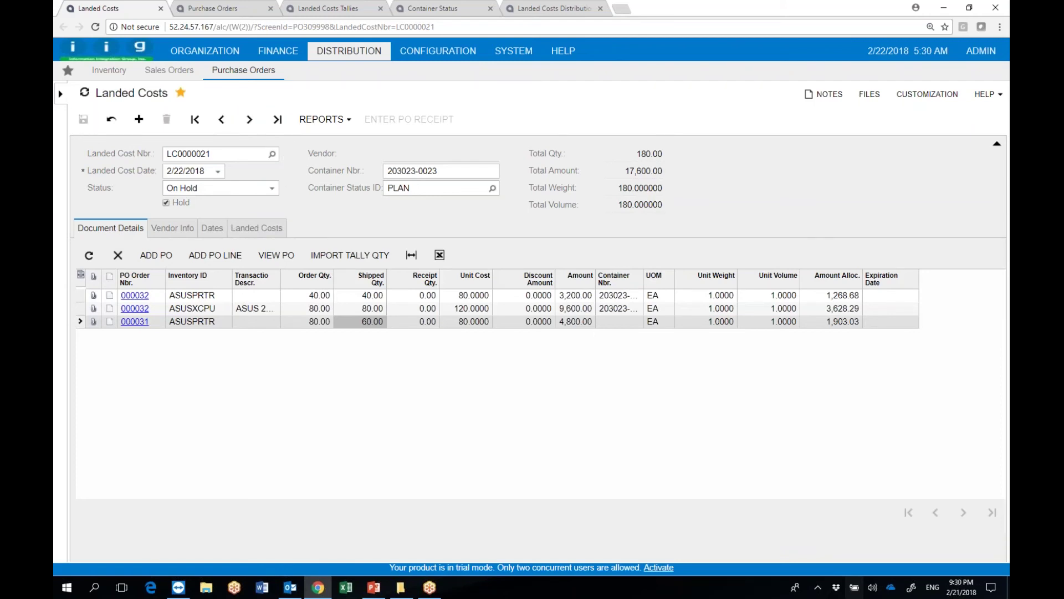
# Load landed cost document LC0000021 in Landed Costs Tallies
pyautogui.click(321, 11)
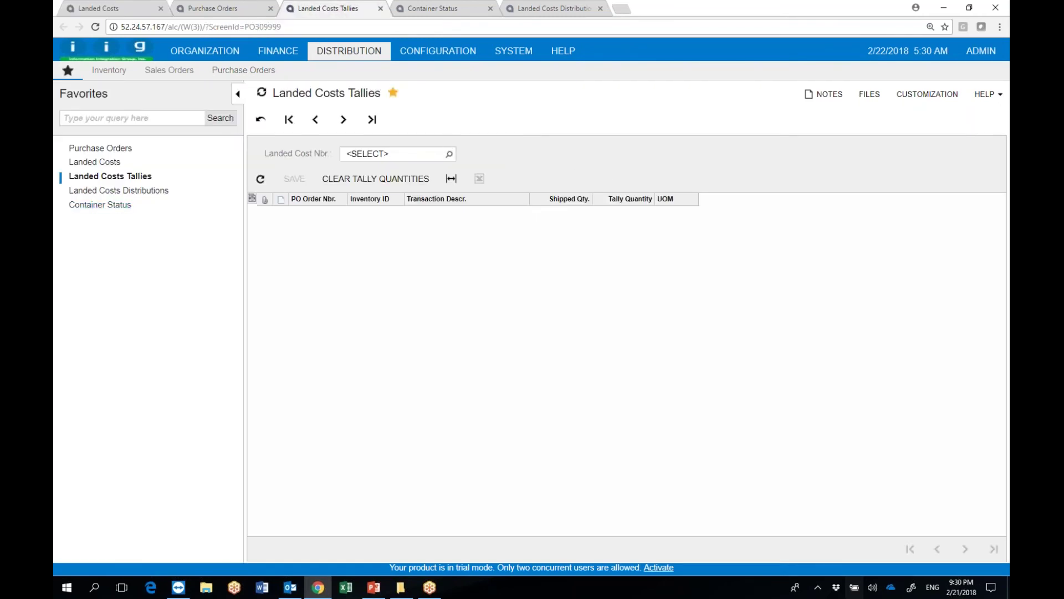
pyautogui.click(448, 154)
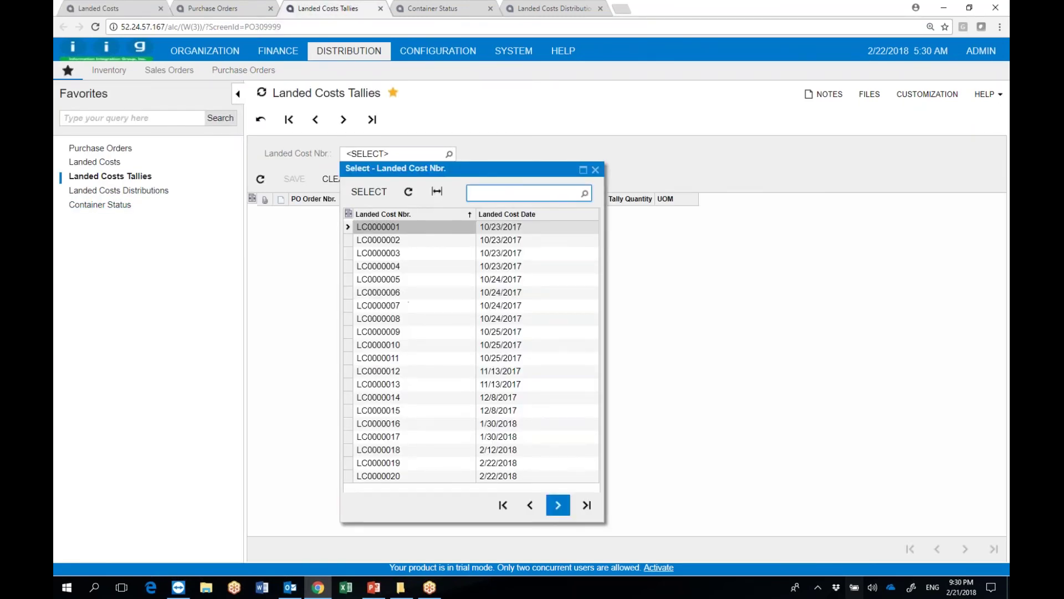
pyautogui.click(557, 505)
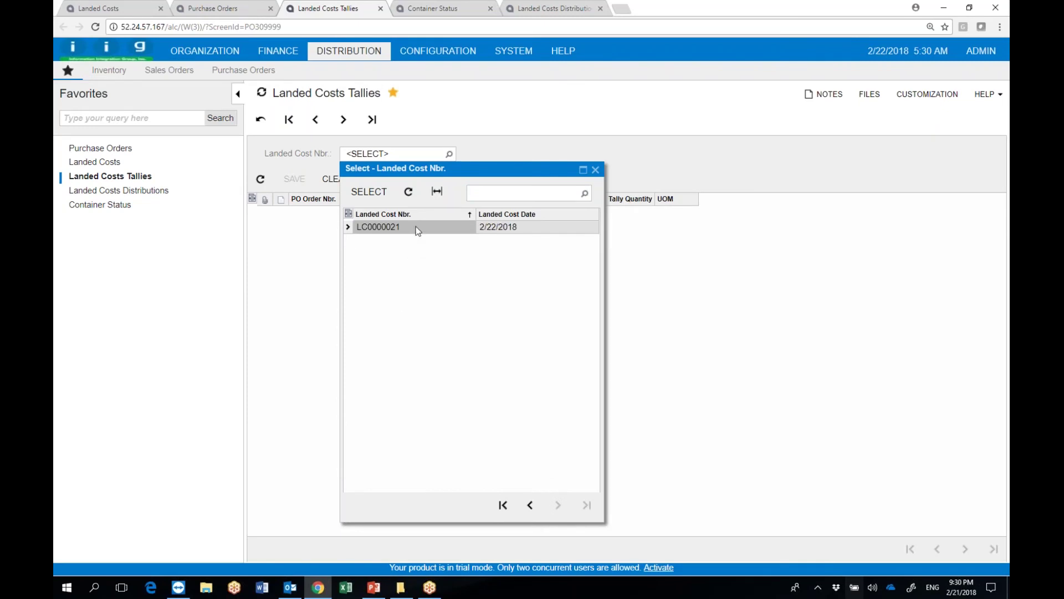
pyautogui.doubleClick(415, 228)
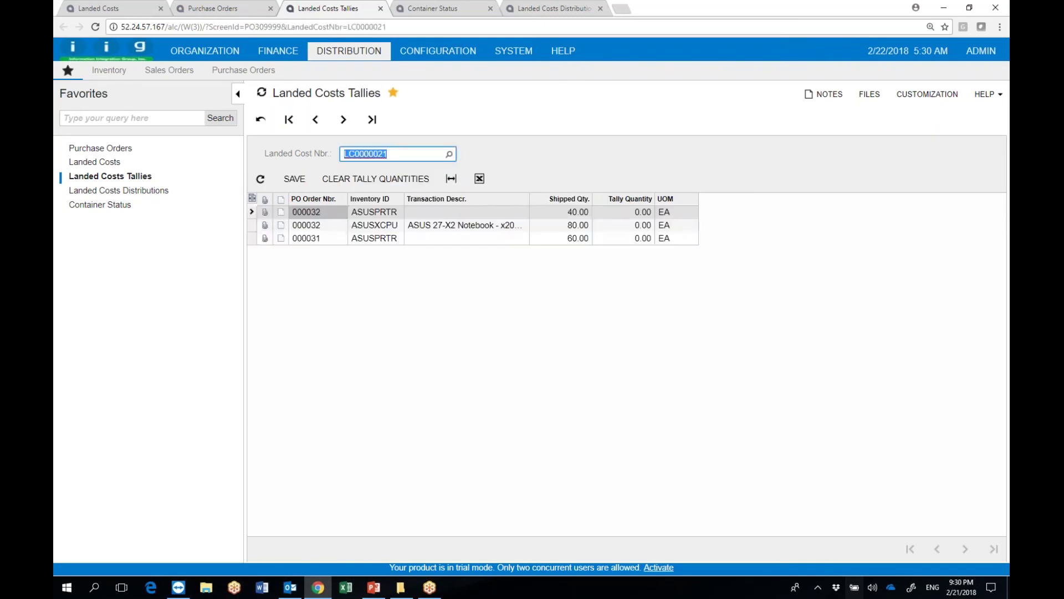
# Enter tally quantities of 40 for the first ASUSPRTR line, 78 for ASUSXCPU and 60 for the last ASUSPRTR line, and save
pyautogui.click(624, 213)
pyautogui.write('40')
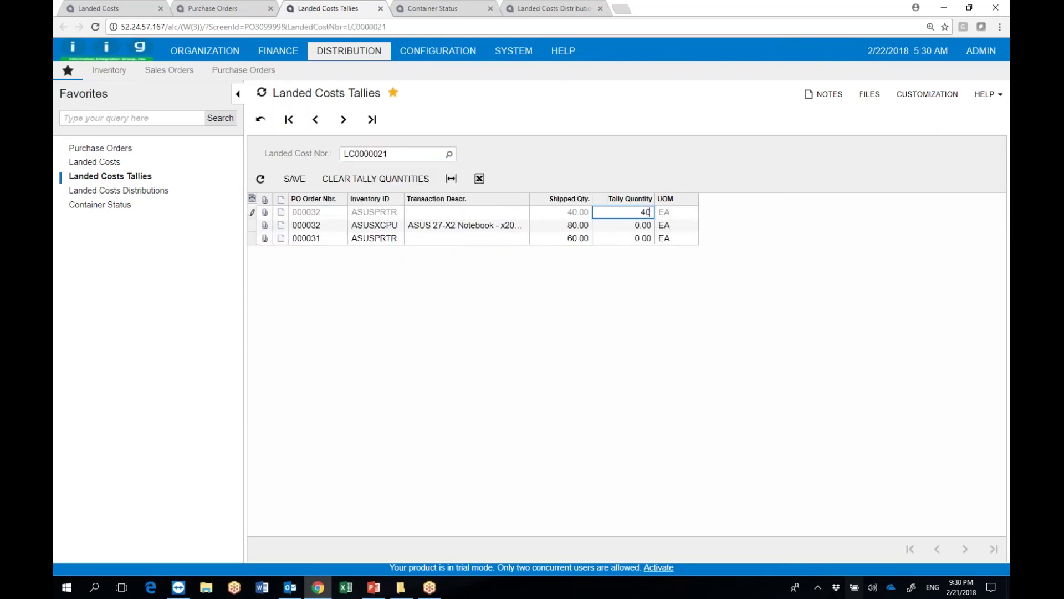
pyautogui.press('Down')
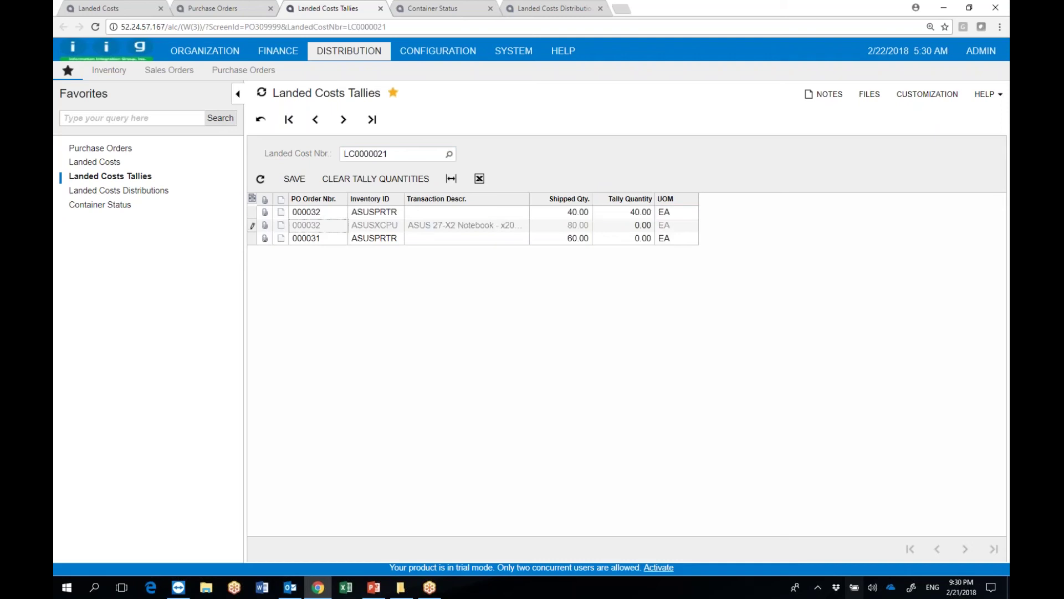
pyautogui.click(636, 227)
pyautogui.write('78')
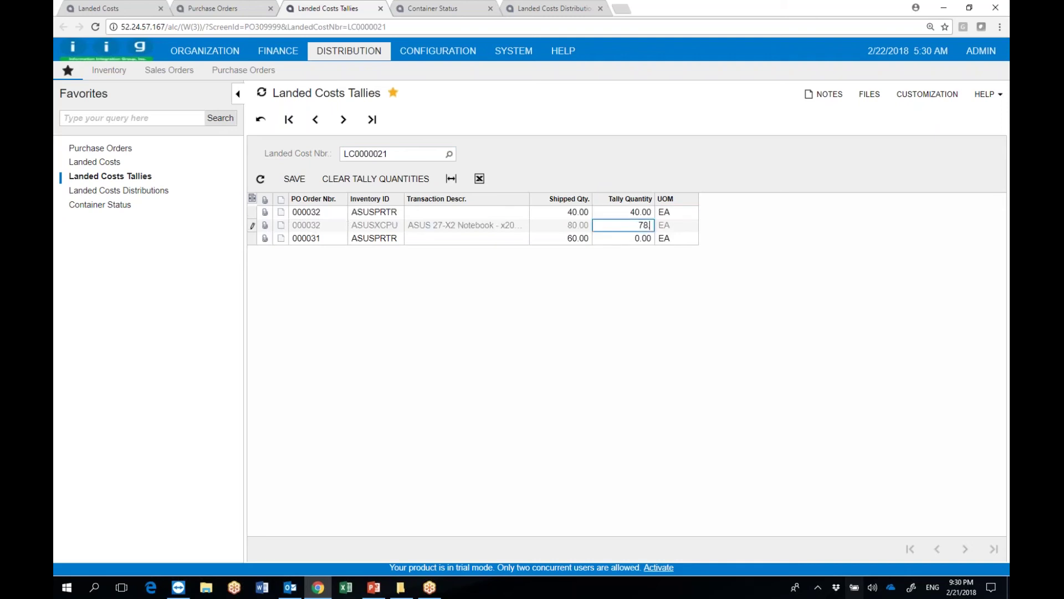
pyautogui.press('Down')
pyautogui.click(636, 238)
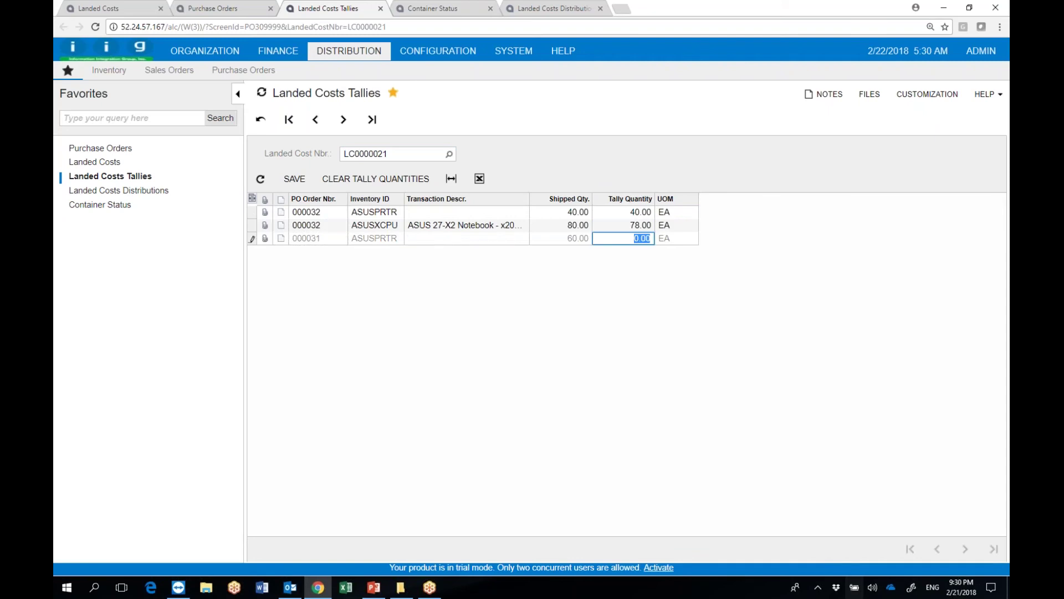
pyautogui.write('60')
pyautogui.press('Down')
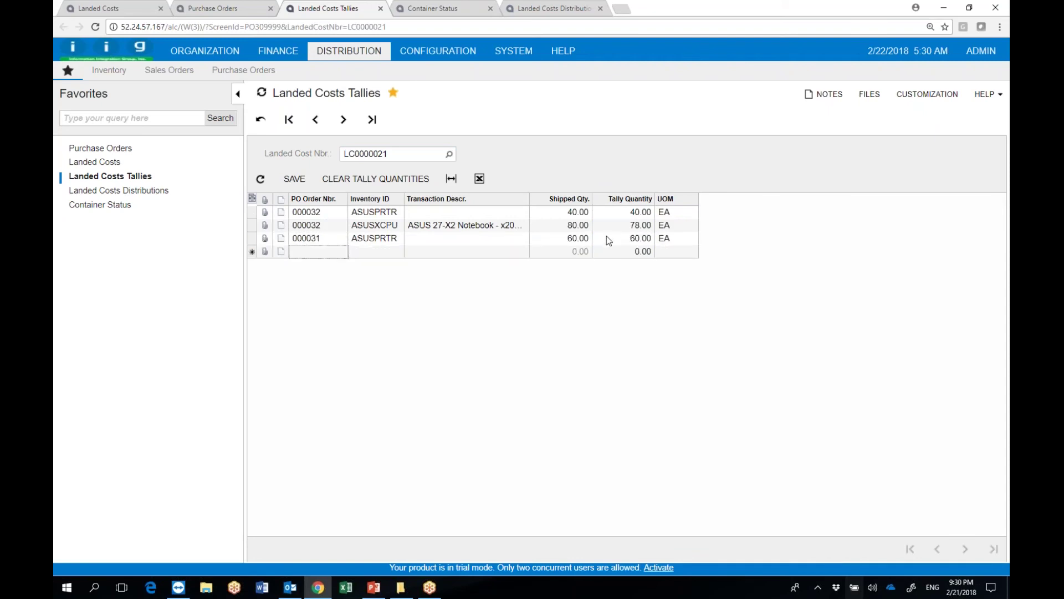
pyautogui.click(295, 179)
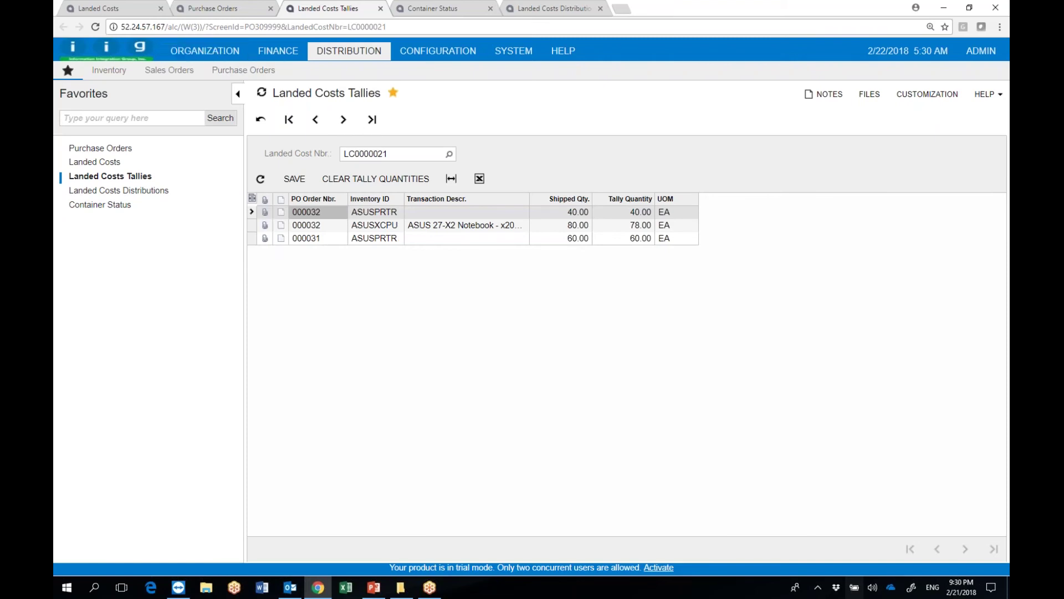
# Try to import the tally quantities into the landed cost document and save it
pyautogui.click(128, 9)
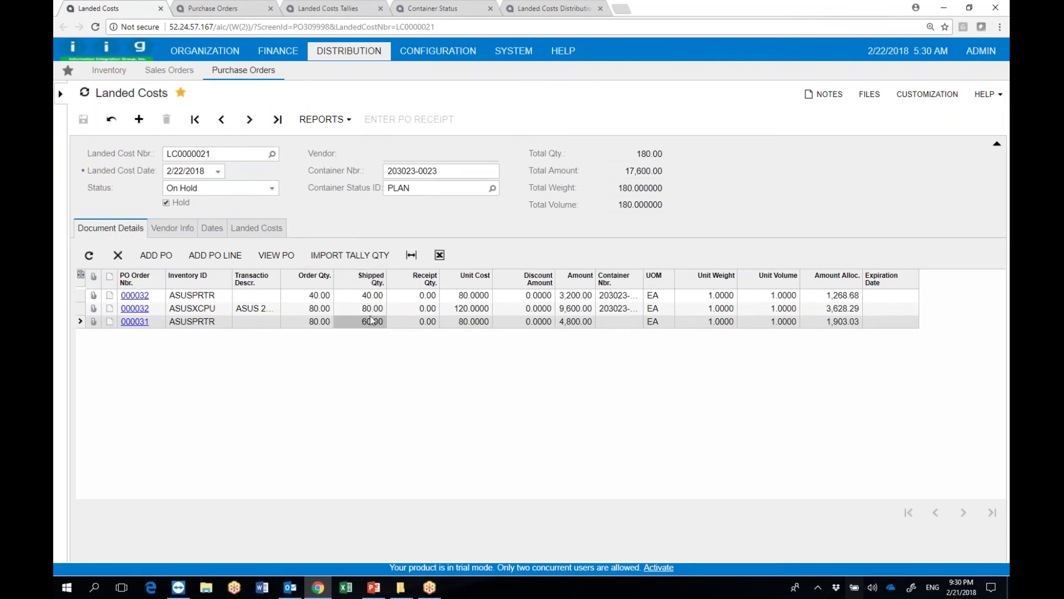
pyautogui.click(357, 259)
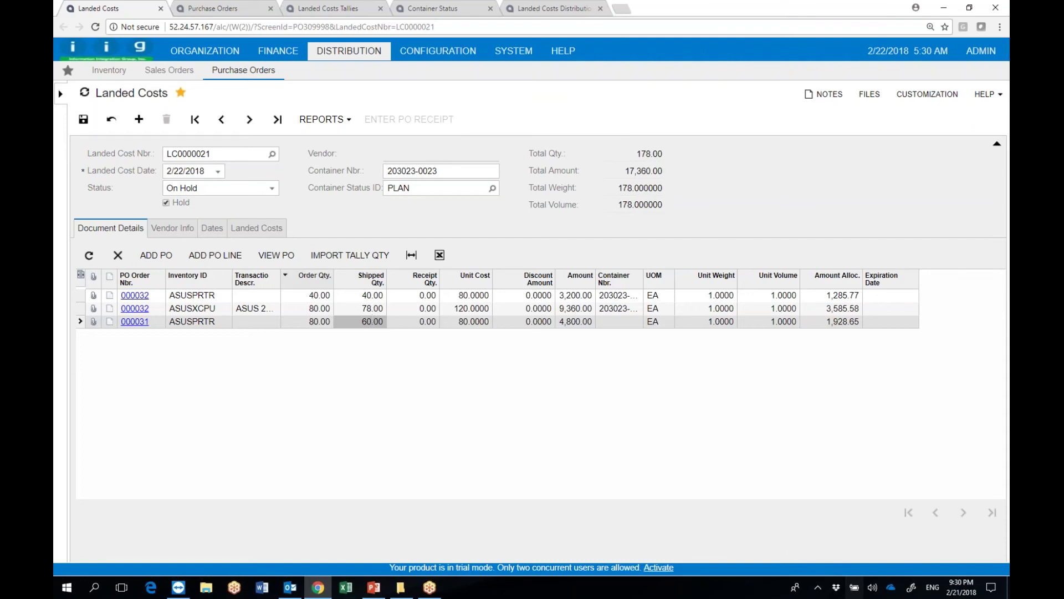
pyautogui.click(83, 119)
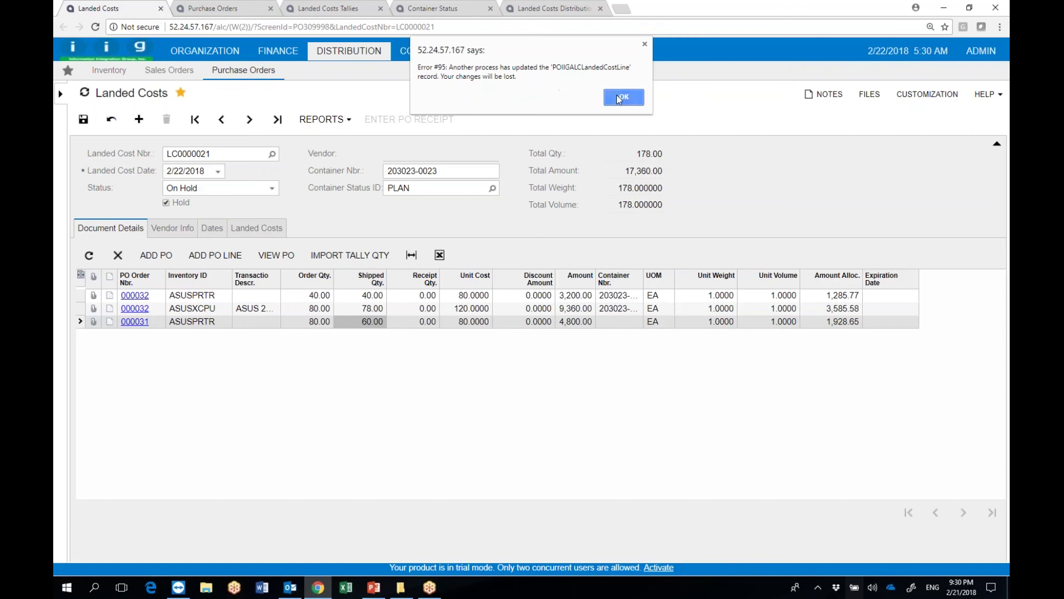
pyautogui.click(621, 97)
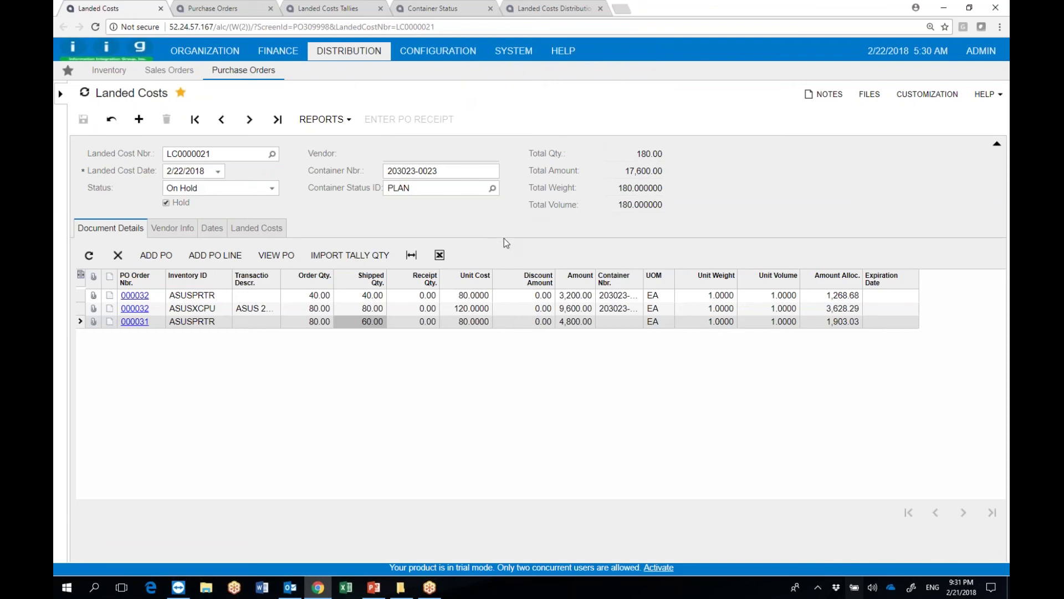
# View the printable Landed Cost report for the document and return to the Landed Costs screen
pyautogui.click(330, 120)
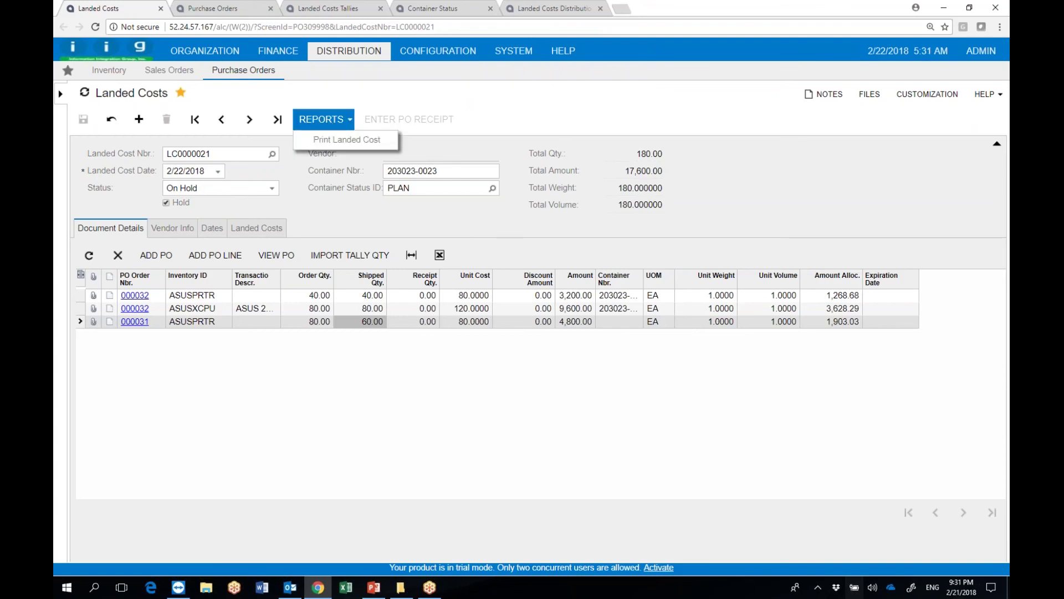
pyautogui.click(341, 143)
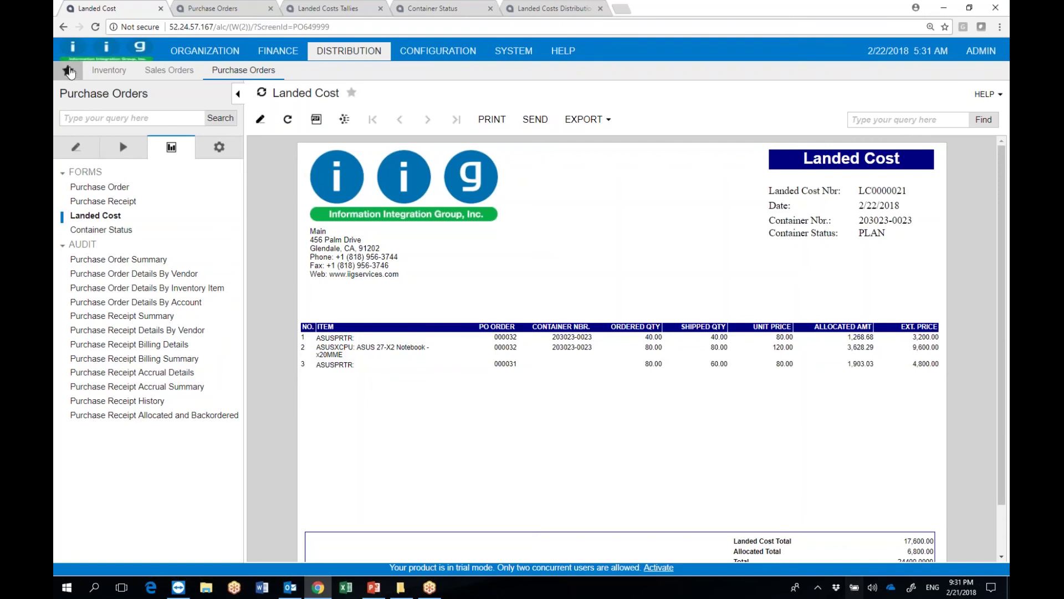
pyautogui.click(67, 70)
pyautogui.click(111, 161)
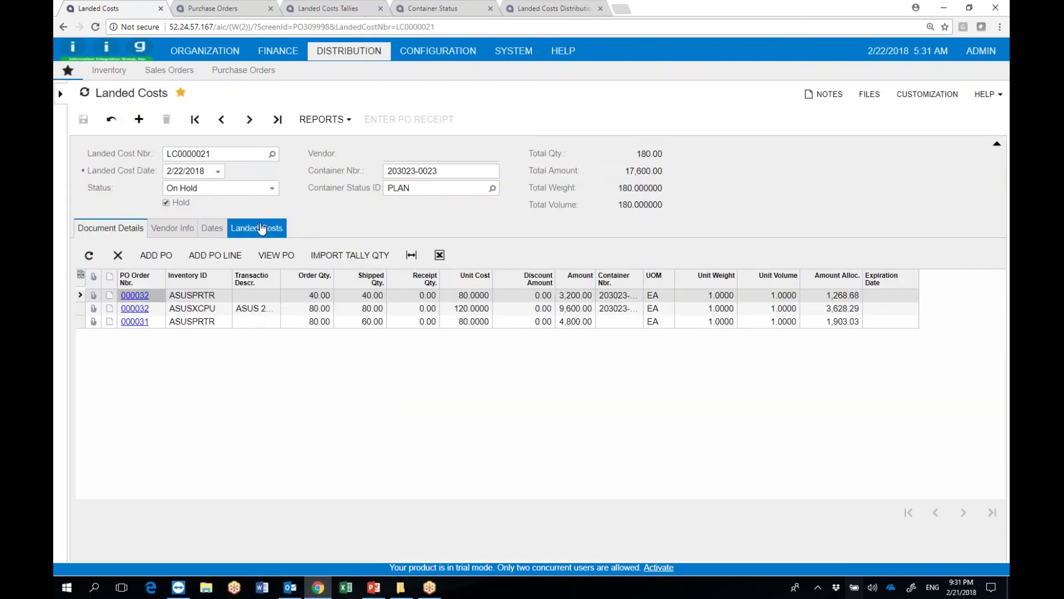
# Take the landed cost document off hold and review its landed cost charges, line details and dates
pyautogui.click(166, 203)
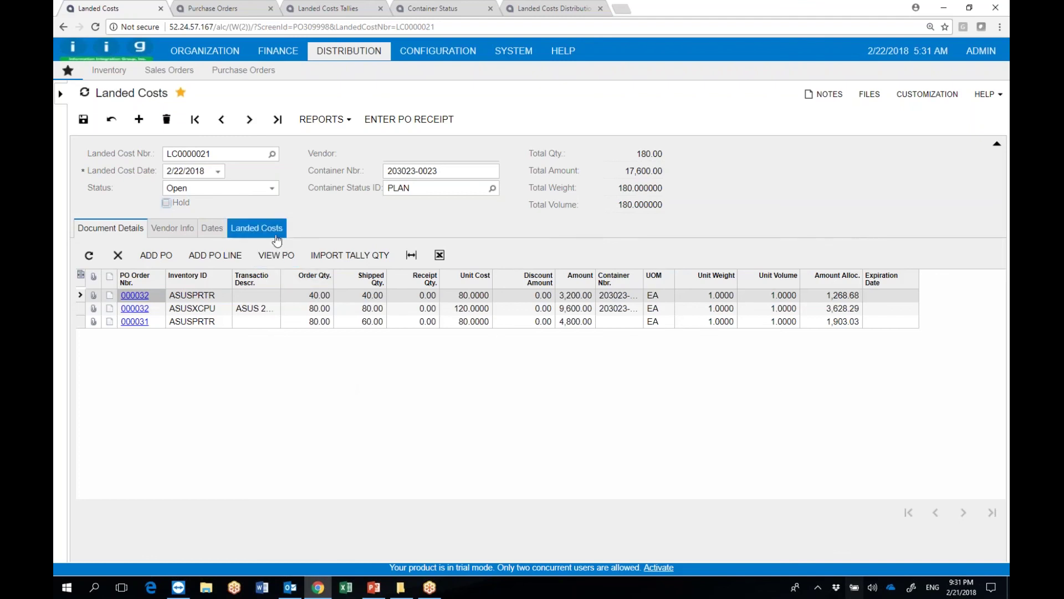
pyautogui.click(257, 228)
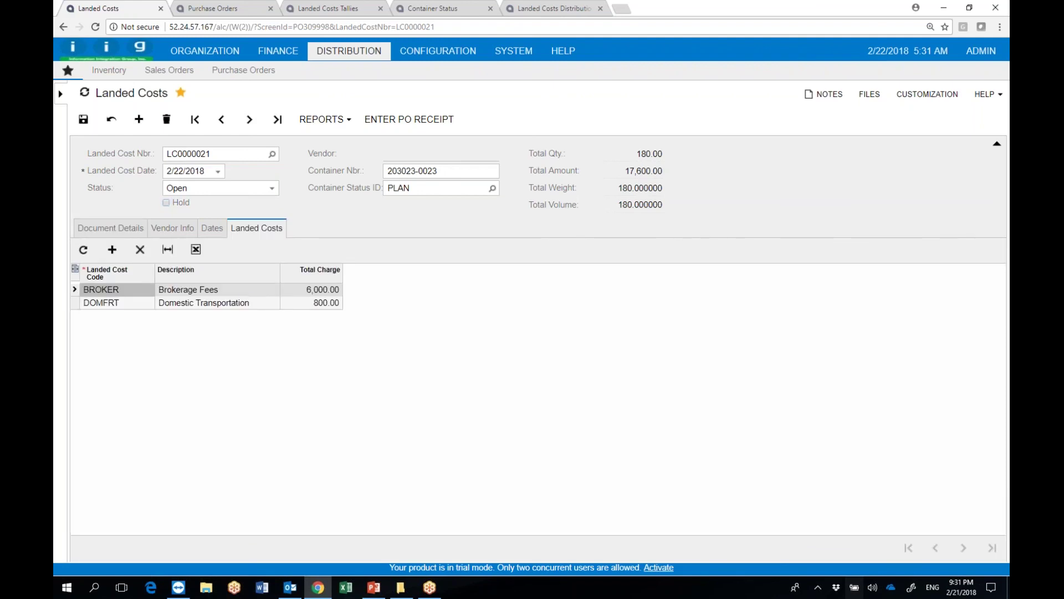
pyautogui.click(111, 227)
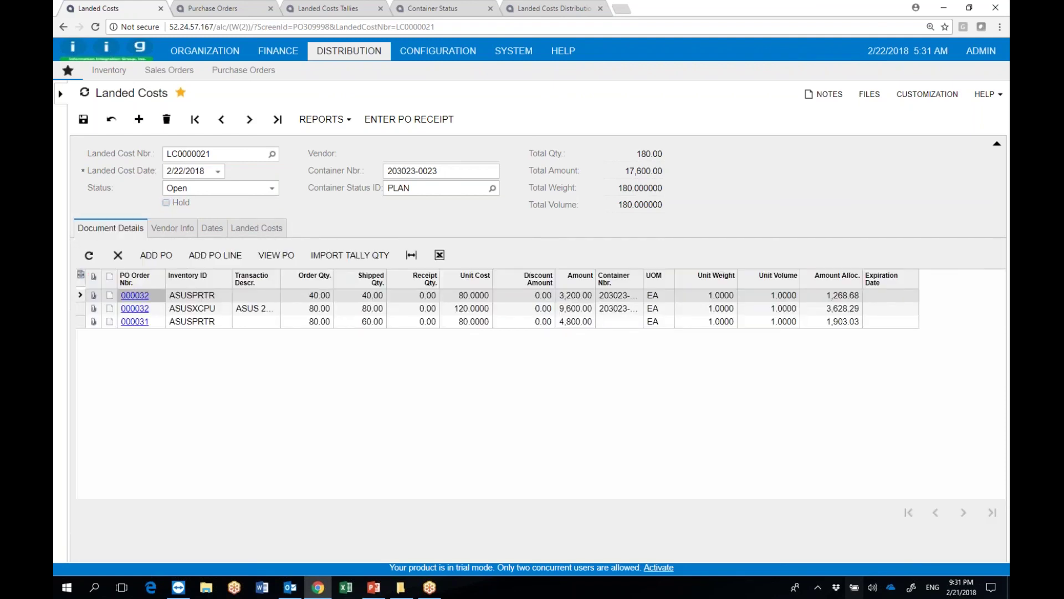
pyautogui.click(212, 228)
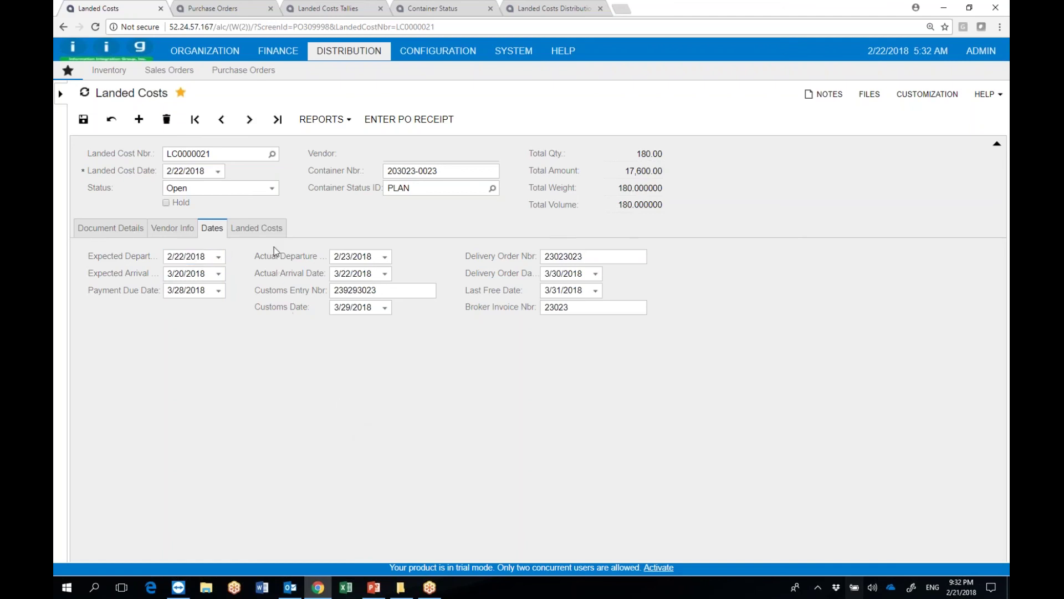
pyautogui.click(256, 228)
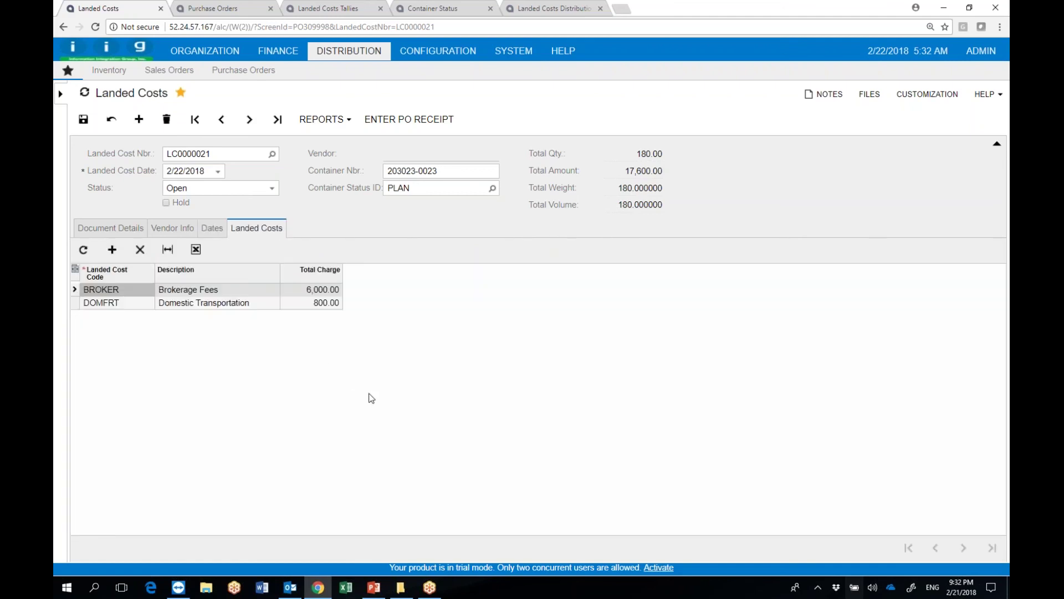